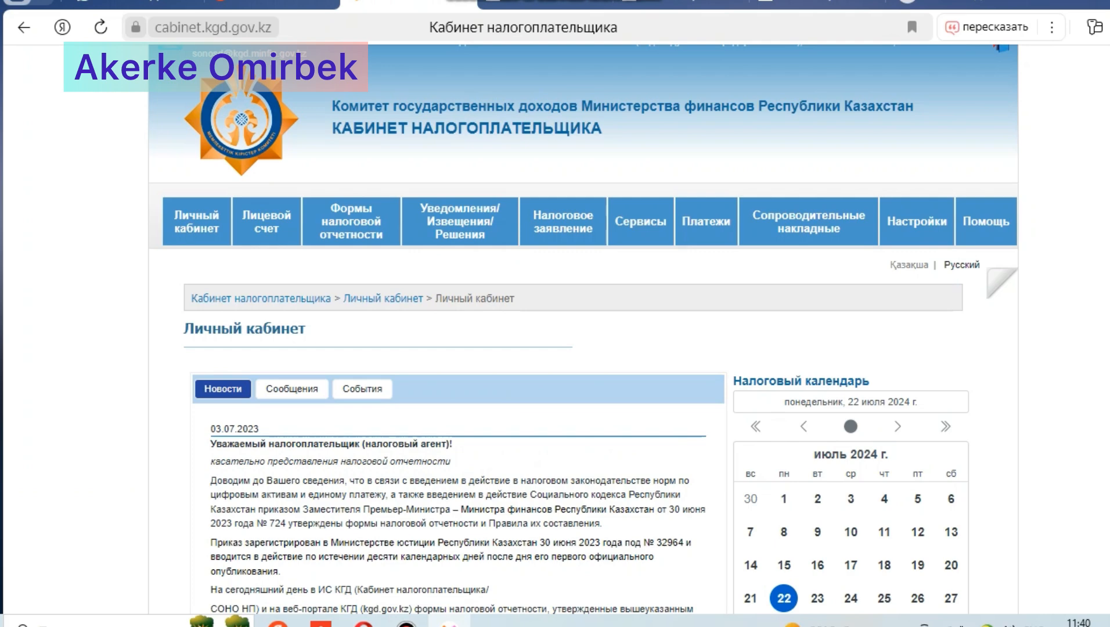
Step: Open the taxpayer's registration data (Регистрационные данные) service and request the data
mouse_move(640, 221)
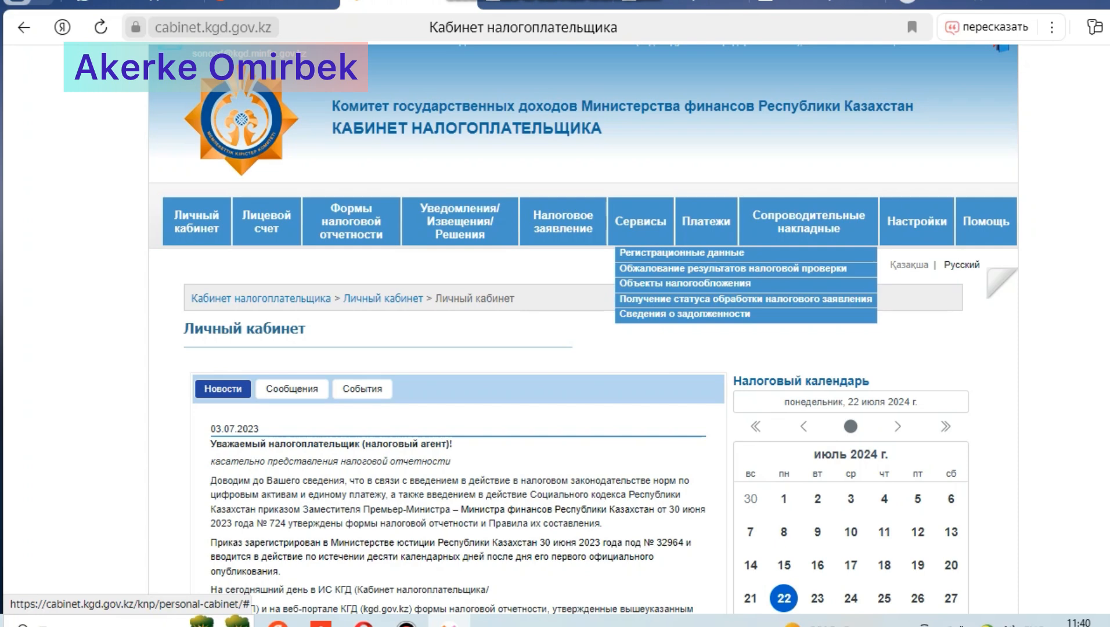
left_click(682, 253)
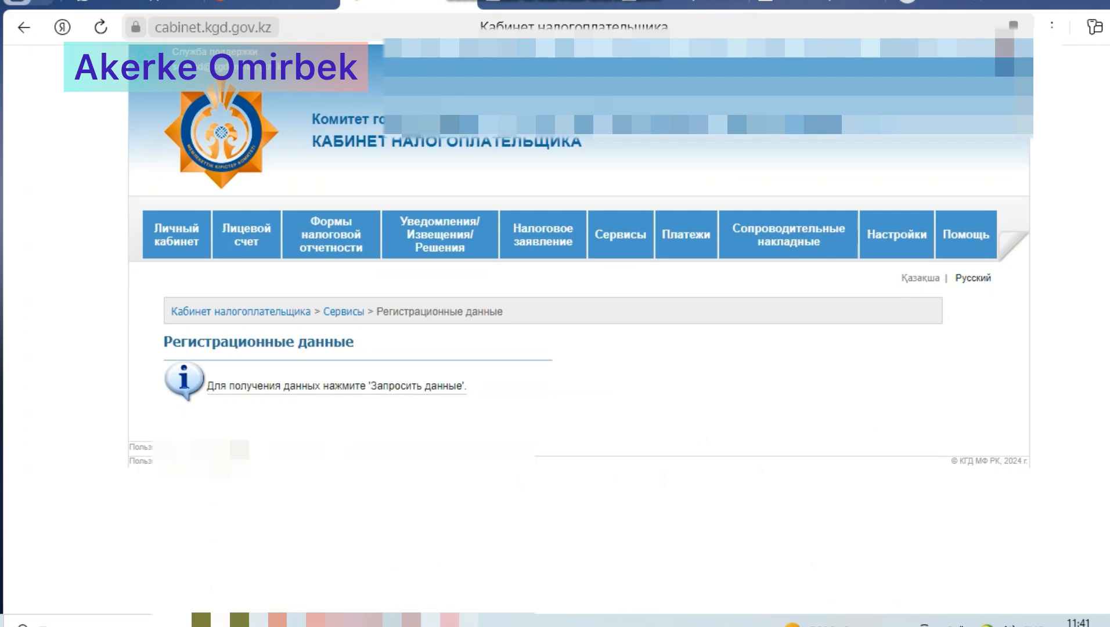
scroll(571, 348, "down", 6)
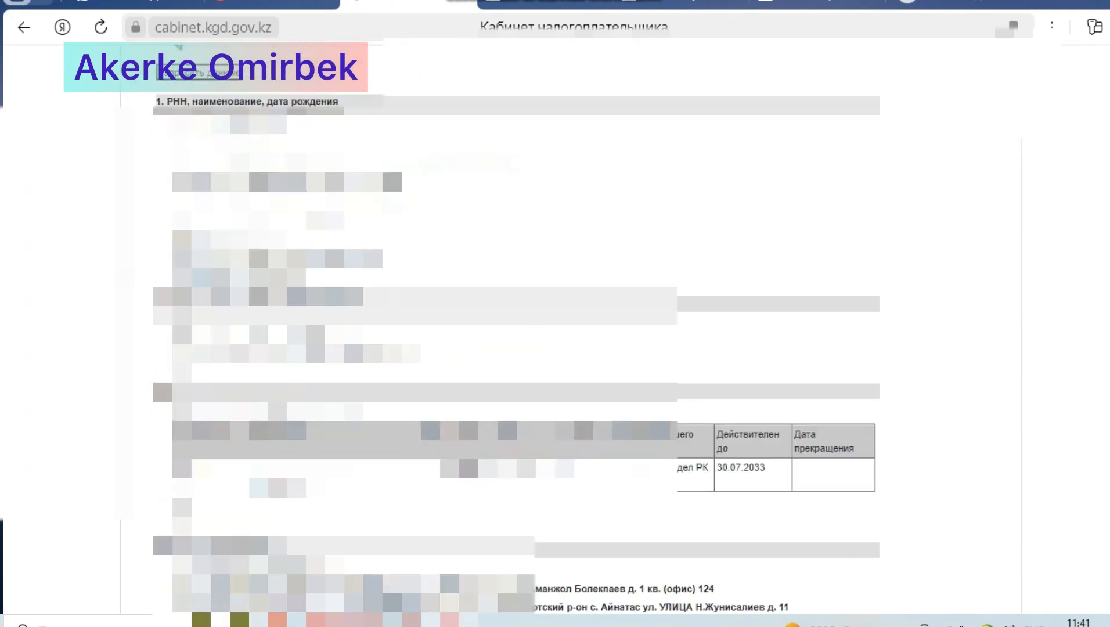
Step: Examine the registration data, including the registered addresses, reporting method, tax registration records and main OKED activity
scroll(572, 348, "up", 6)
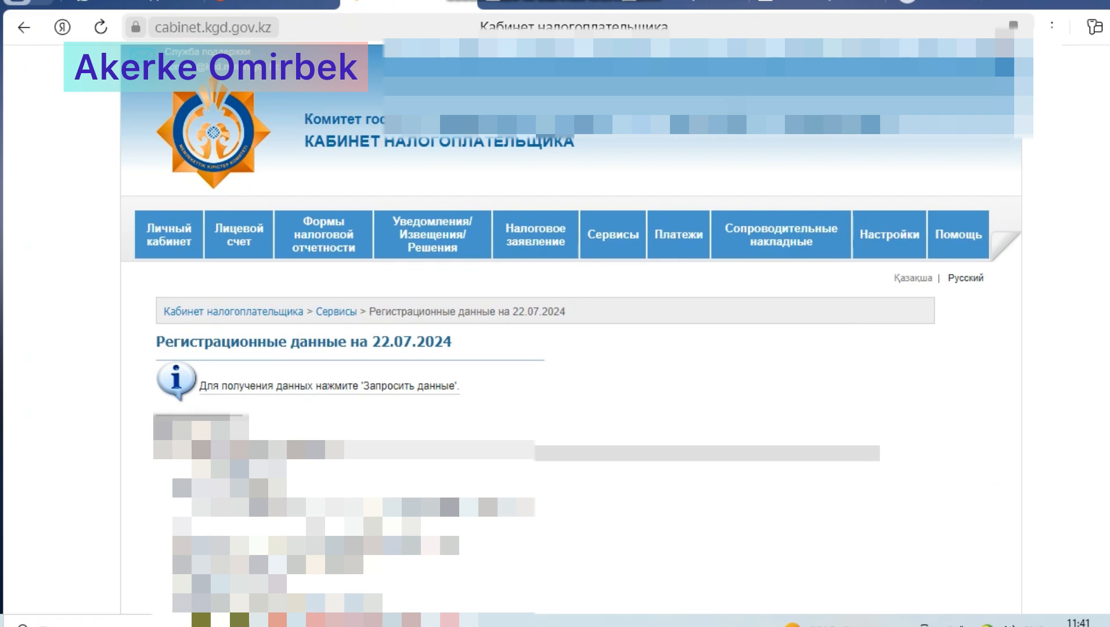
scroll(489, 461, "down", 7)
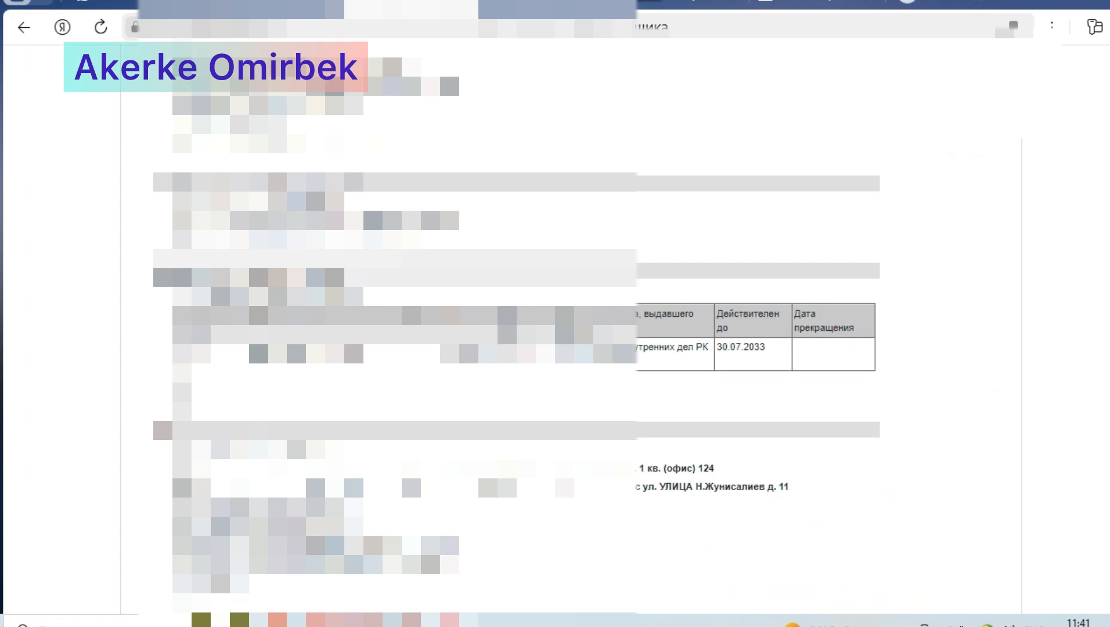
scroll(489, 460, "down", 1)
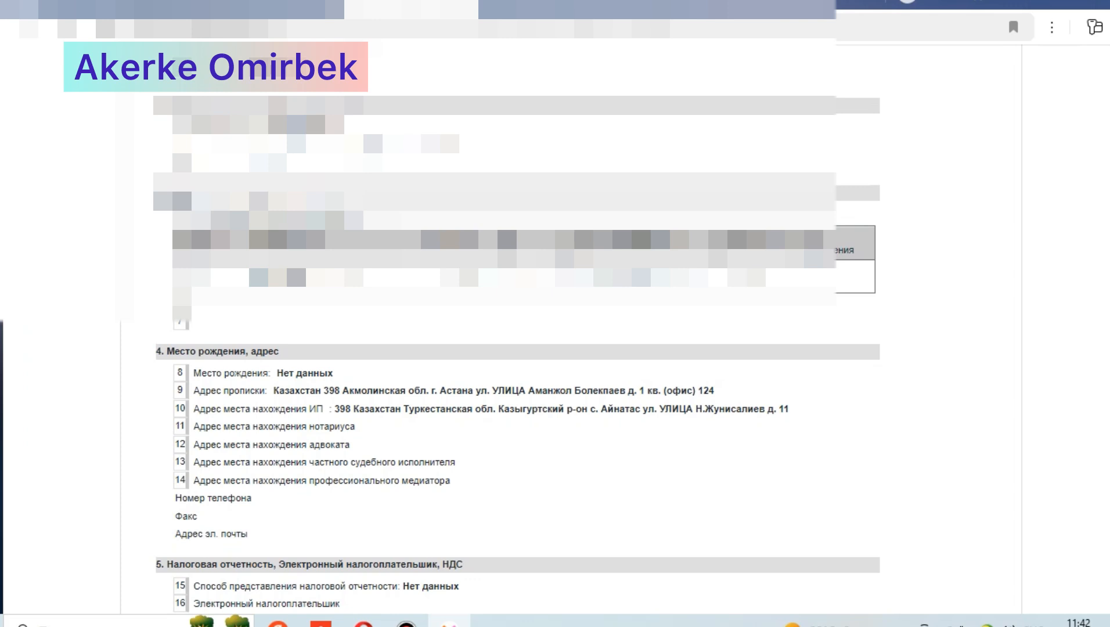
scroll(517, 325, "down", 15)
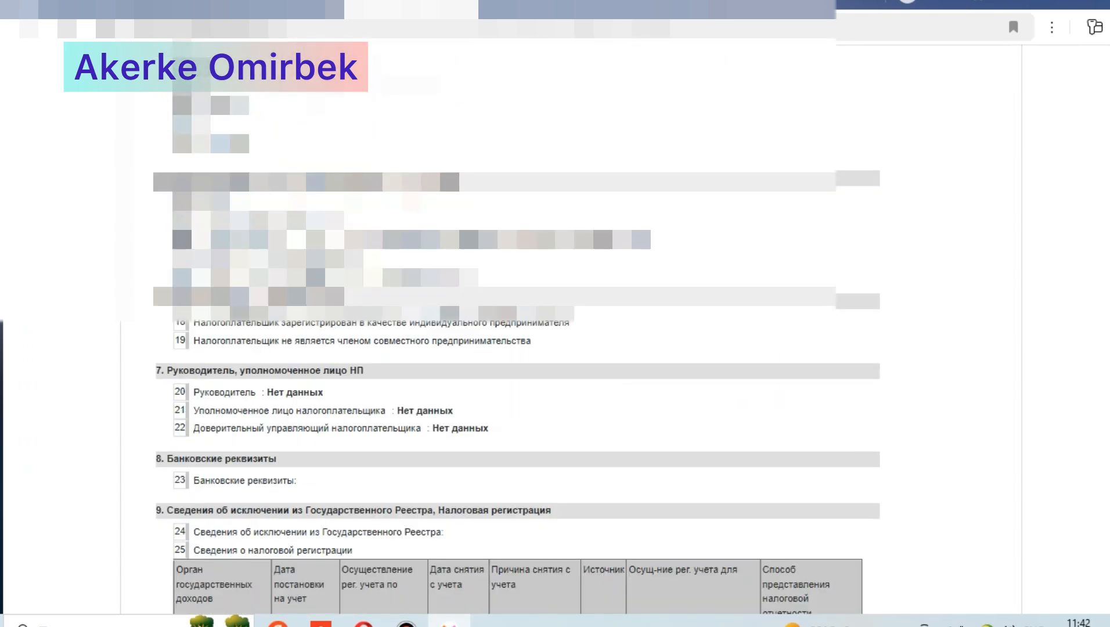
scroll(517, 348, "down", 2)
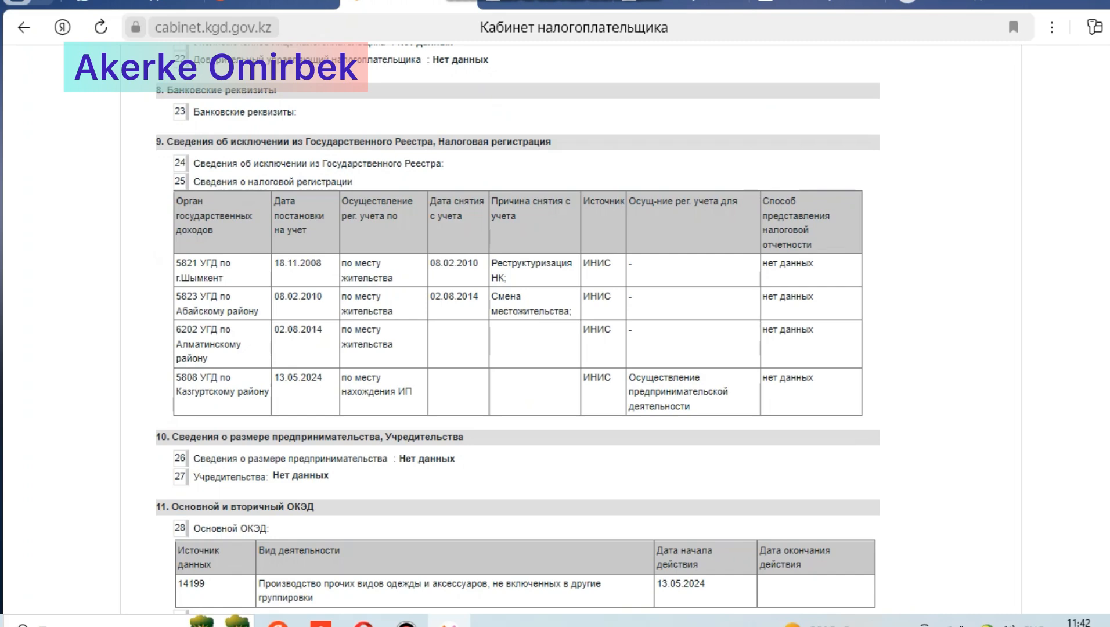
scroll(558, 330, "up", 20)
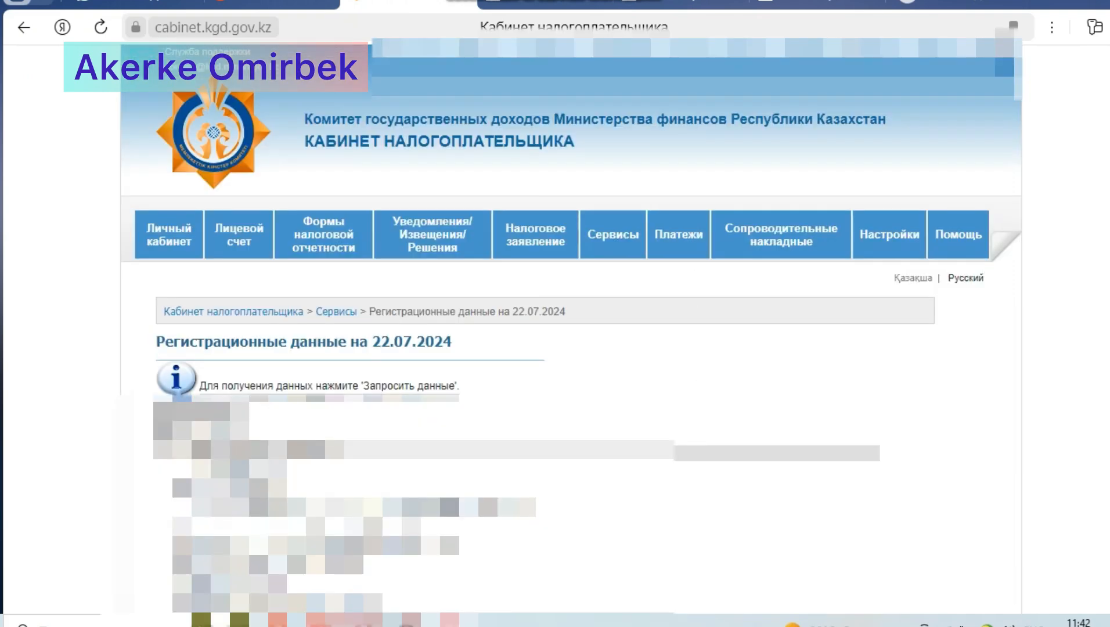
scroll(557, 329, "down", 1)
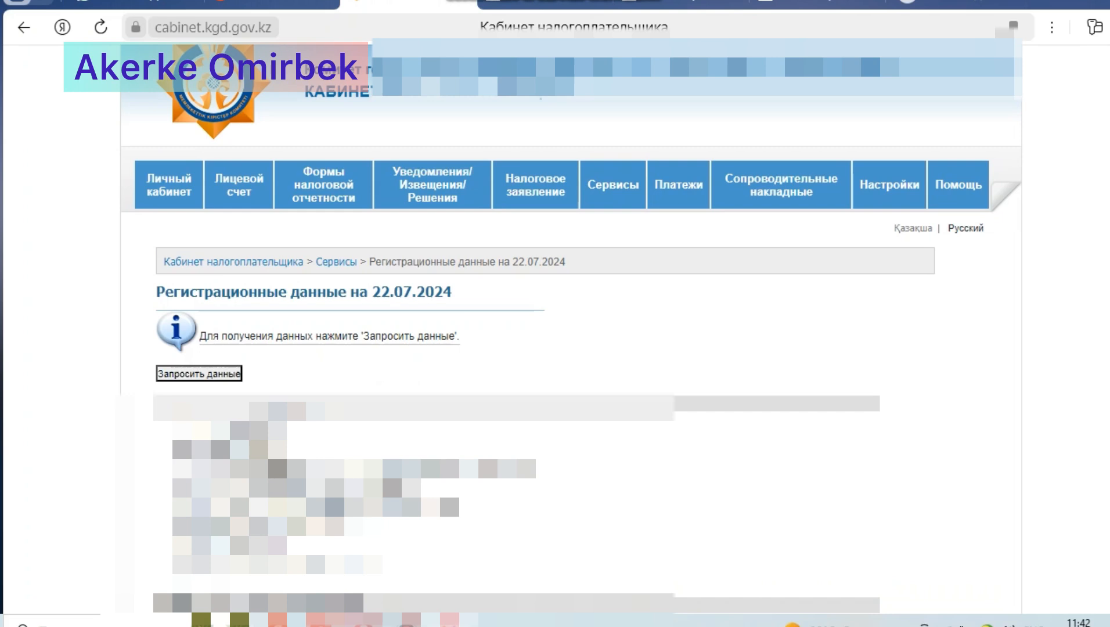
Step: Open the 2024 form 910.00, the simplified declaration for small businesses, from the form list settings (Настройка списка форм)
mouse_move(889, 186)
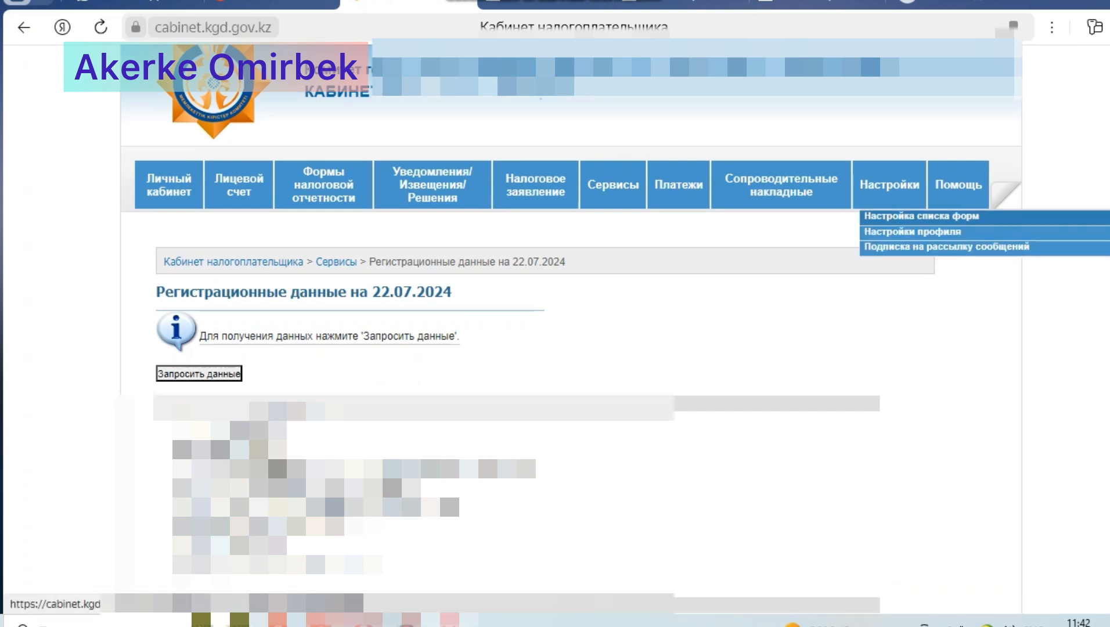
left_click(921, 216)
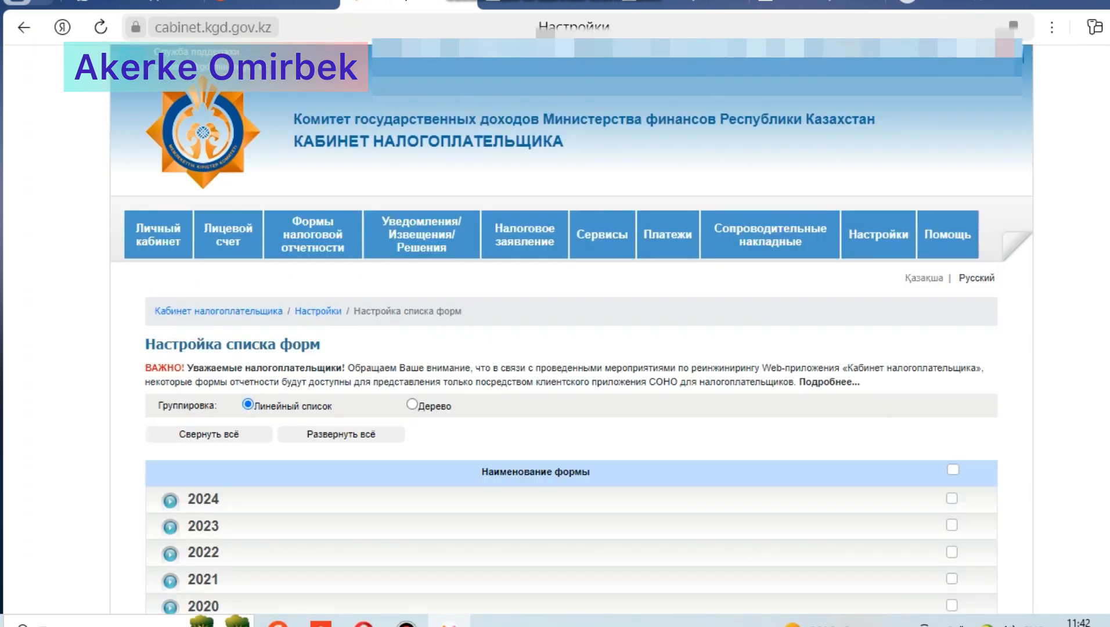
scroll(571, 348, "down", 3)
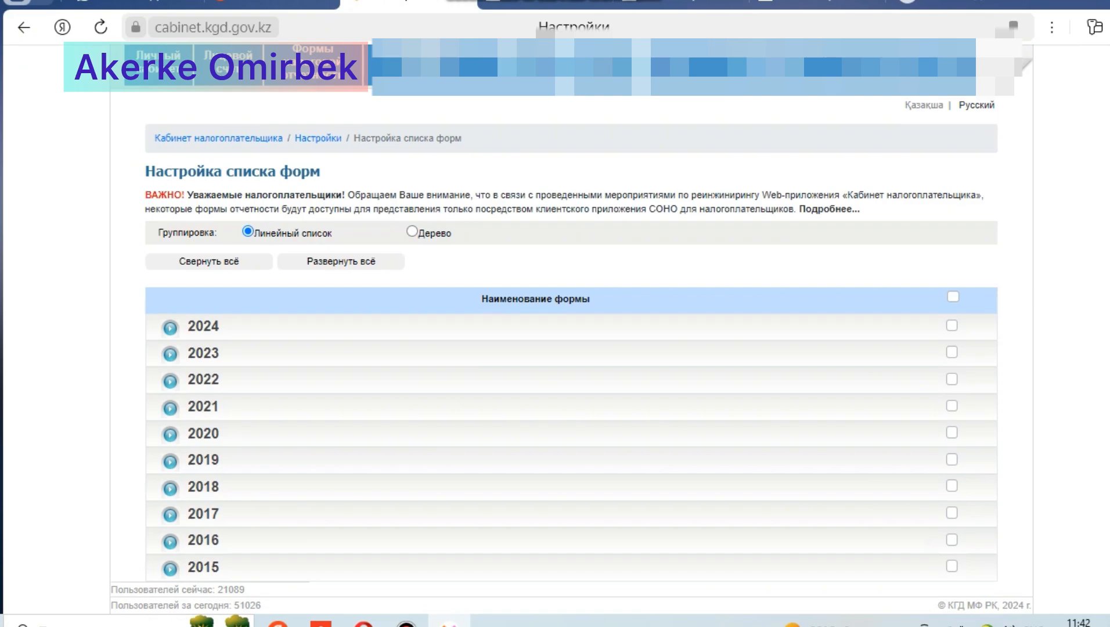
left_click(170, 327)
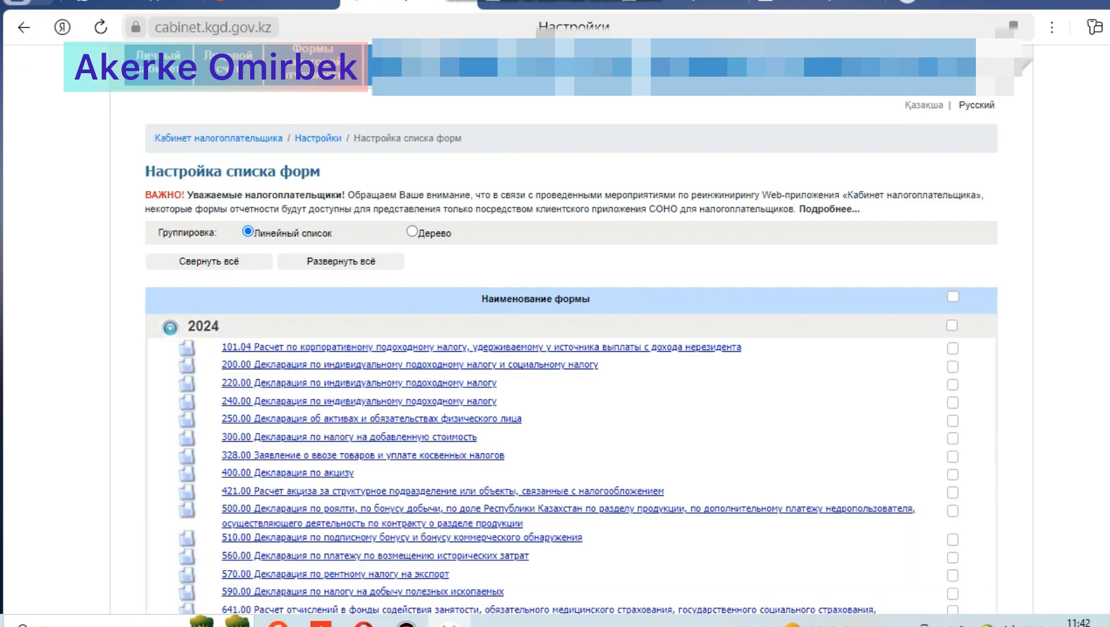
scroll(572, 348, "down", 7)
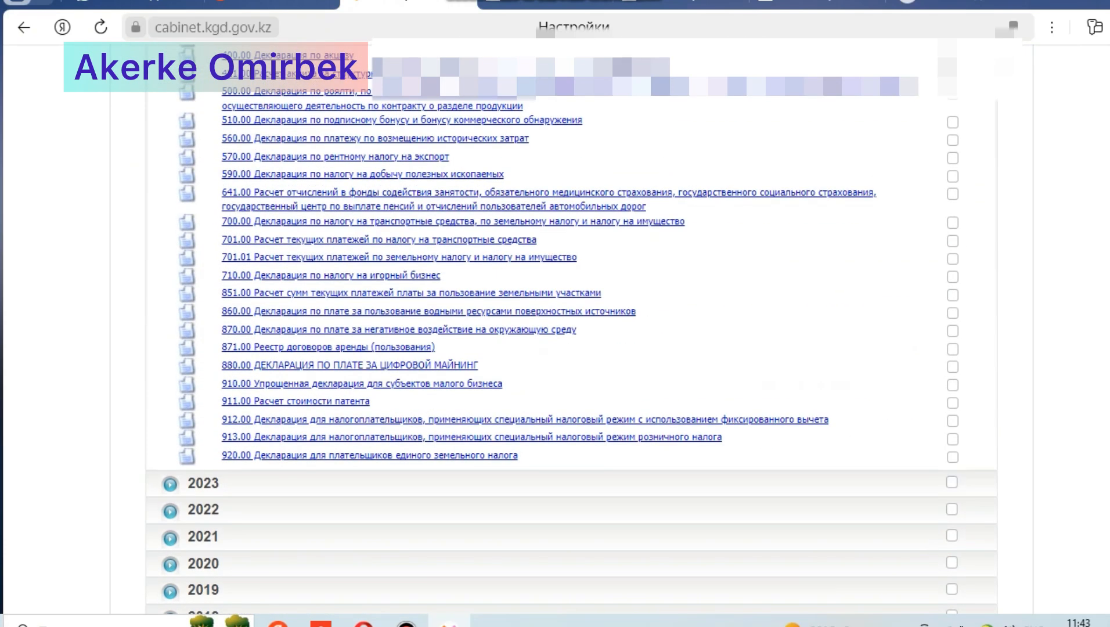
left_click(378, 384)
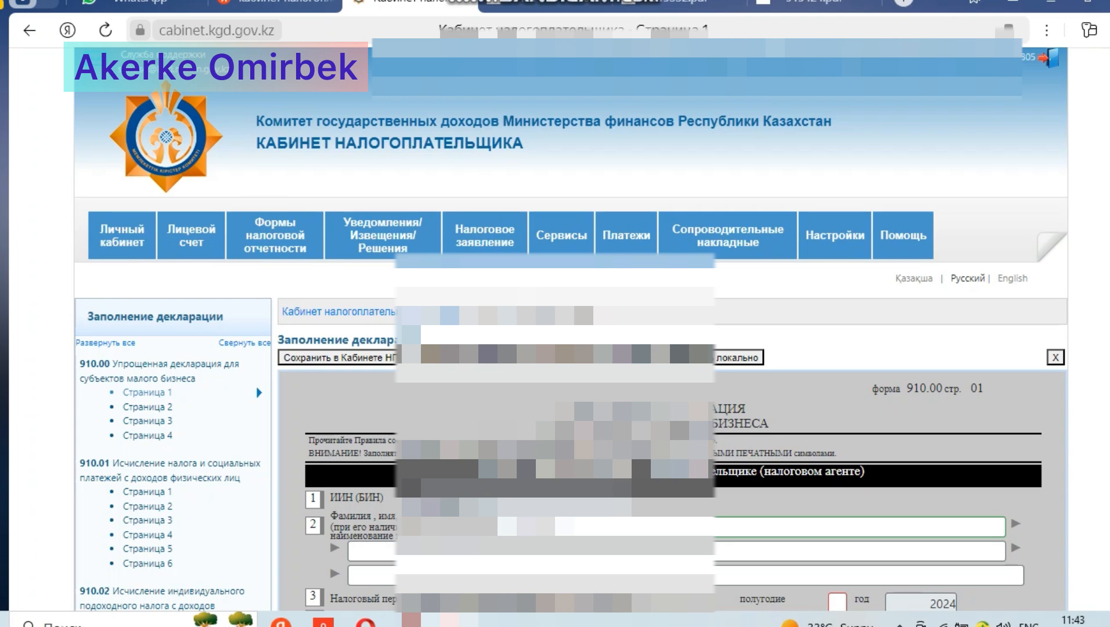
Step: Set the tax period to half-year 1 and mark category B, taxpayer not keeping accounting records, in section 4
scroll(668, 349, "down", 5)
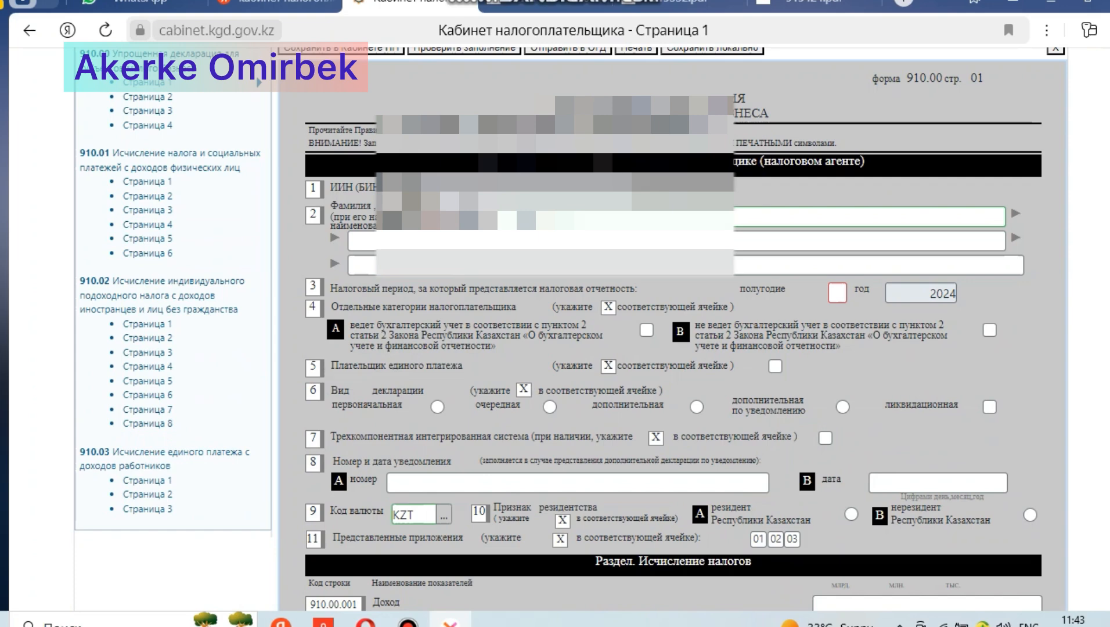
left_click(837, 293)
type("1")
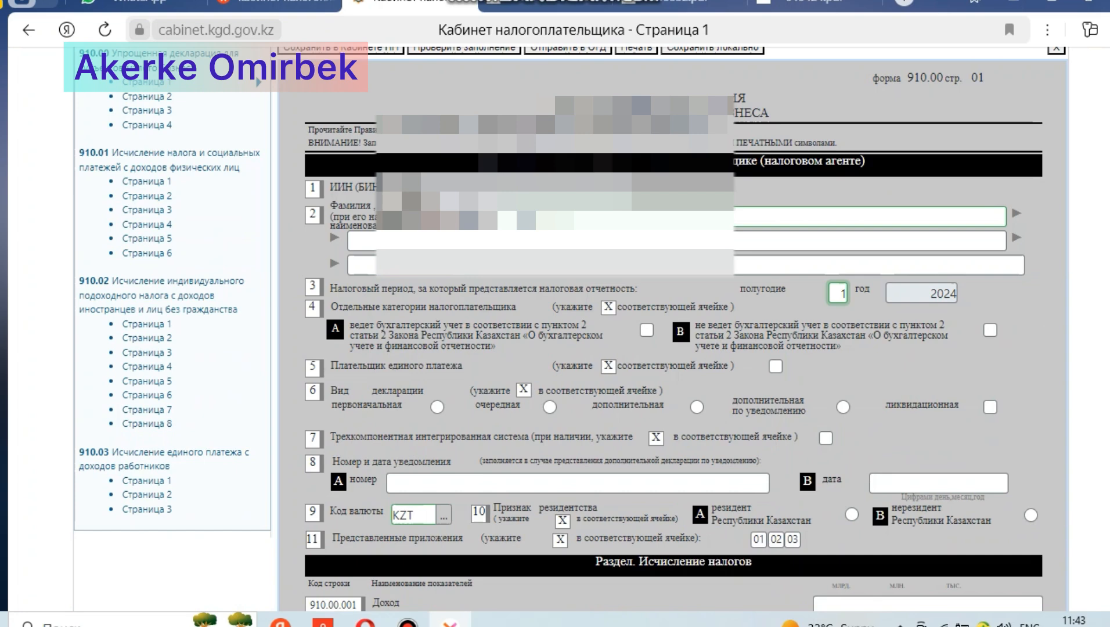
left_click(991, 331)
Step: Mark the declaration type as initial (первоначальная) and the taxpayer as a resident of the Republic of Kazakhstan
scroll(674, 325, "down", 1)
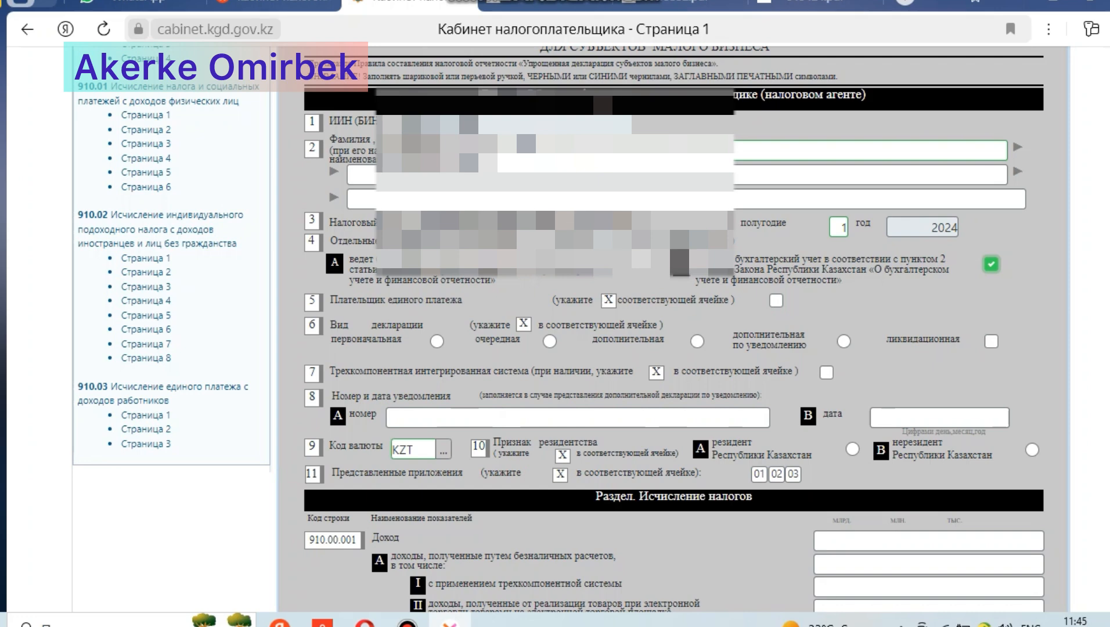
left_click(436, 341)
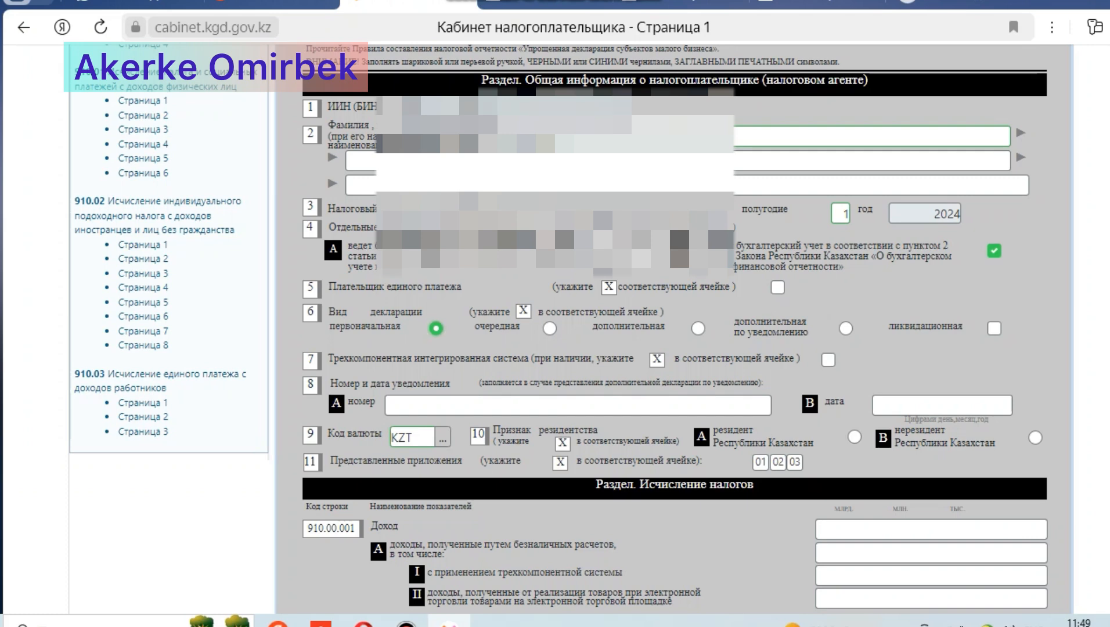
left_click(854, 437)
Step: Enter 1457500 as the income in line 910.00.001
scroll(558, 325, "down", 3)
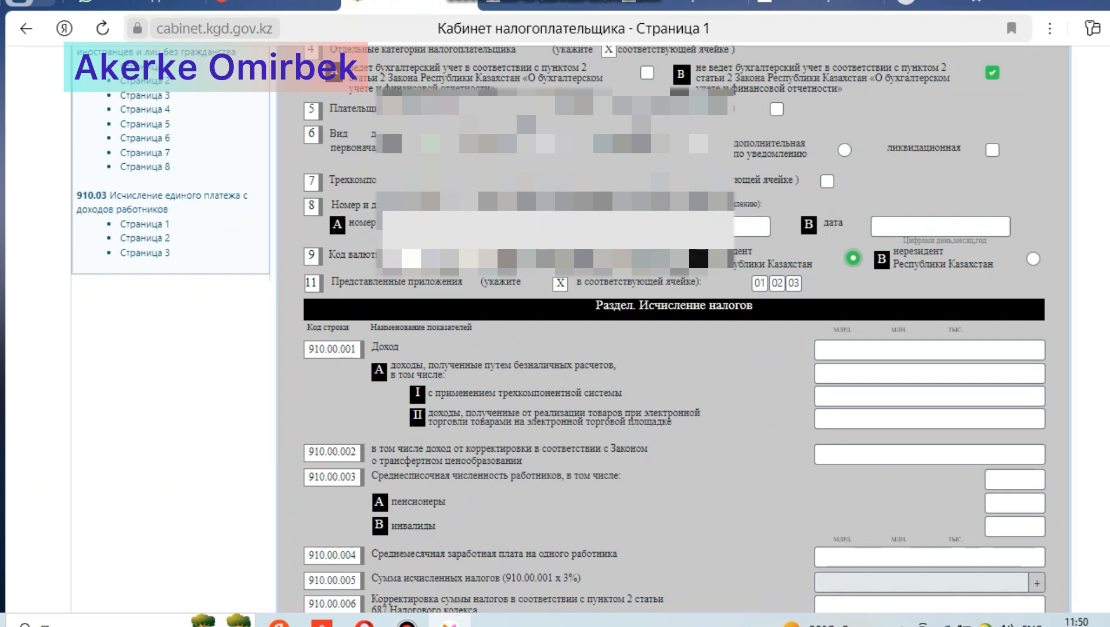
left_click(930, 350)
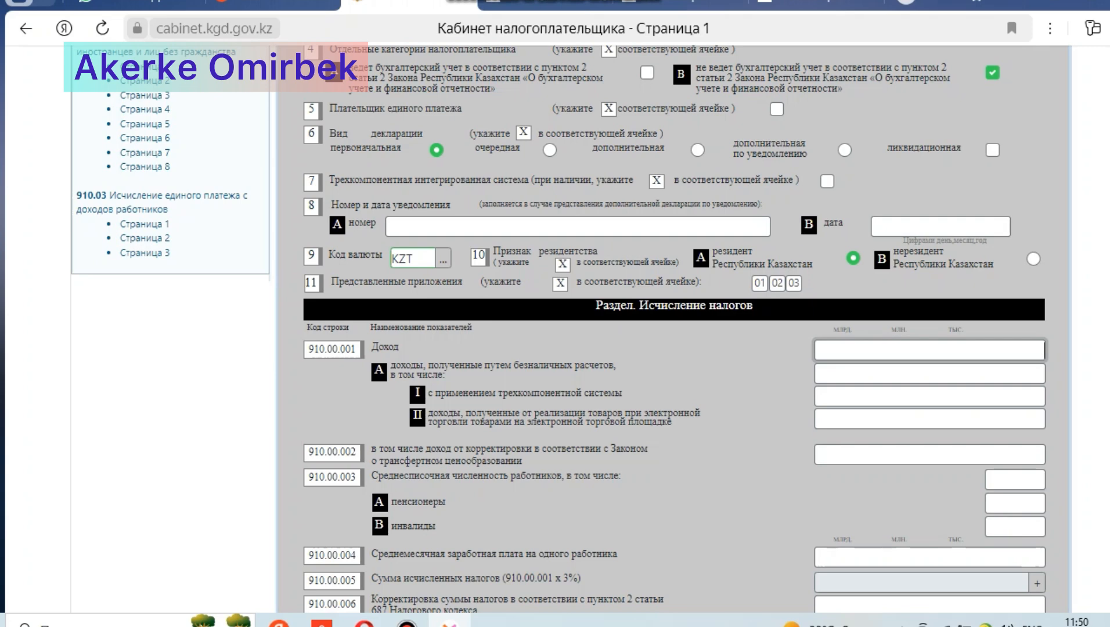
type("1457500")
left_click(930, 373)
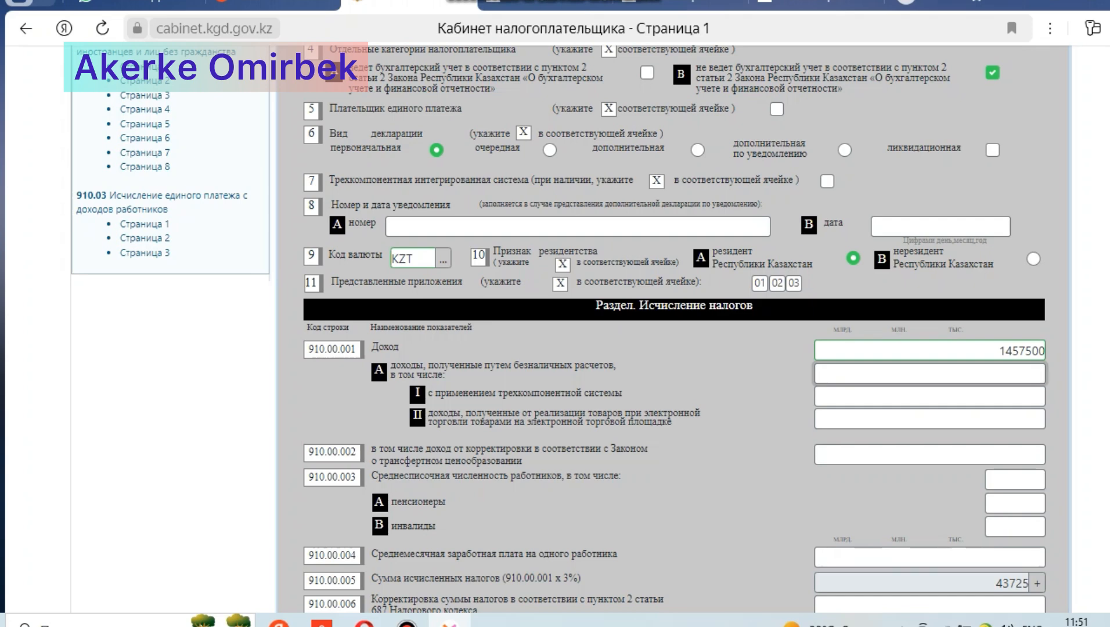
Step: Check the calculated taxes, then compare the P7.11, 919424.pdf and 919532.pdf statements for the months with paid contributions needed in line 910.00.010
scroll(674, 349, "down", 3)
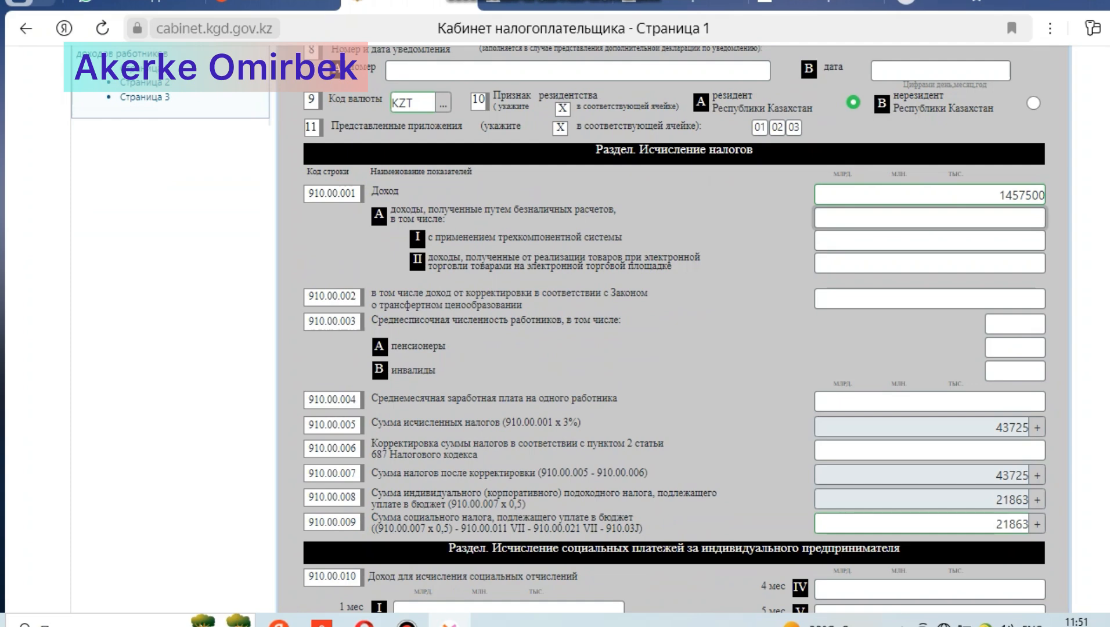
scroll(673, 325, "down", 2)
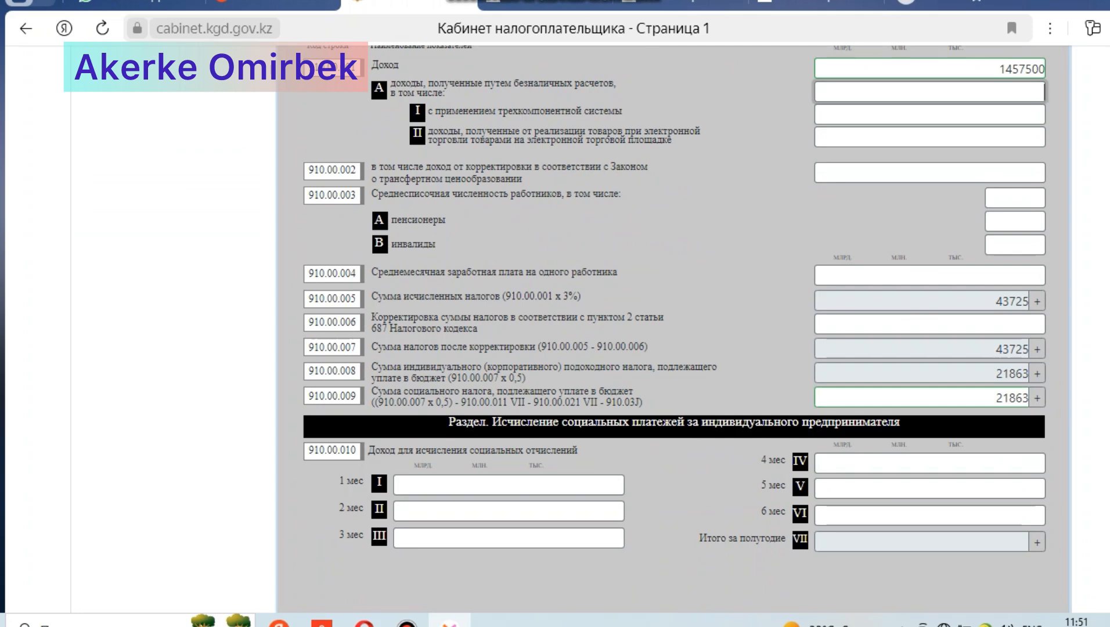
scroll(673, 330, "down", 1)
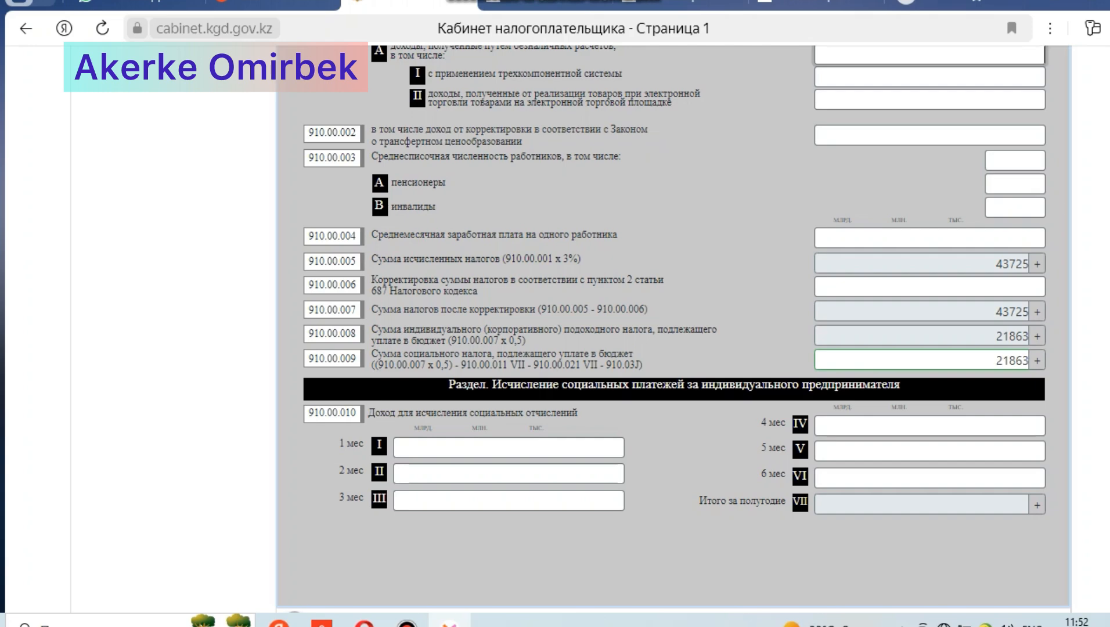
left_click(509, 447)
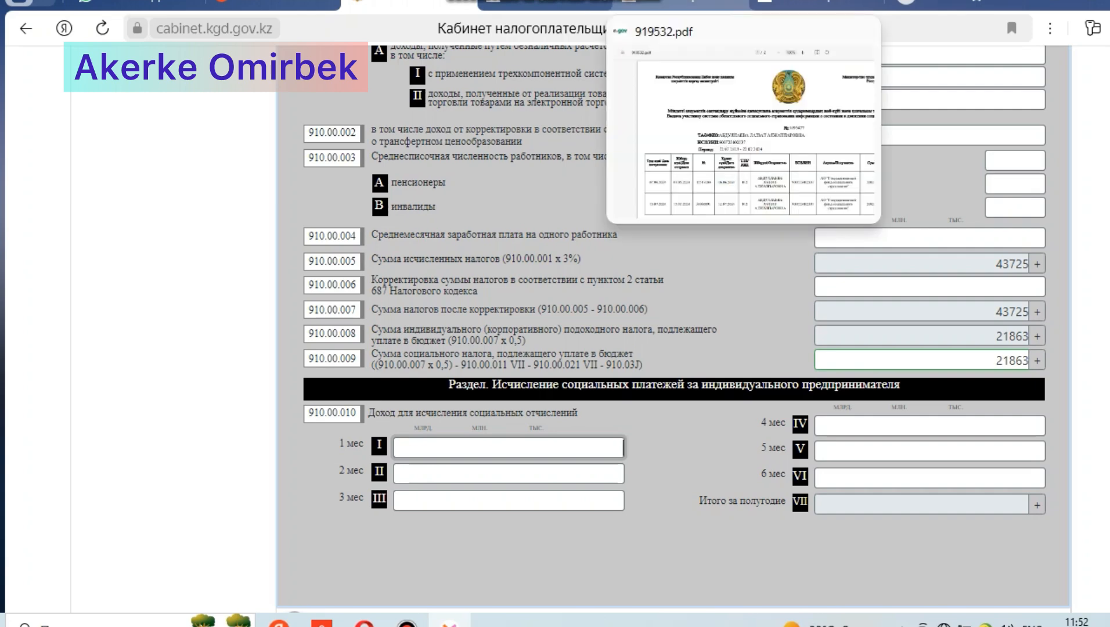
left_click(546, 3)
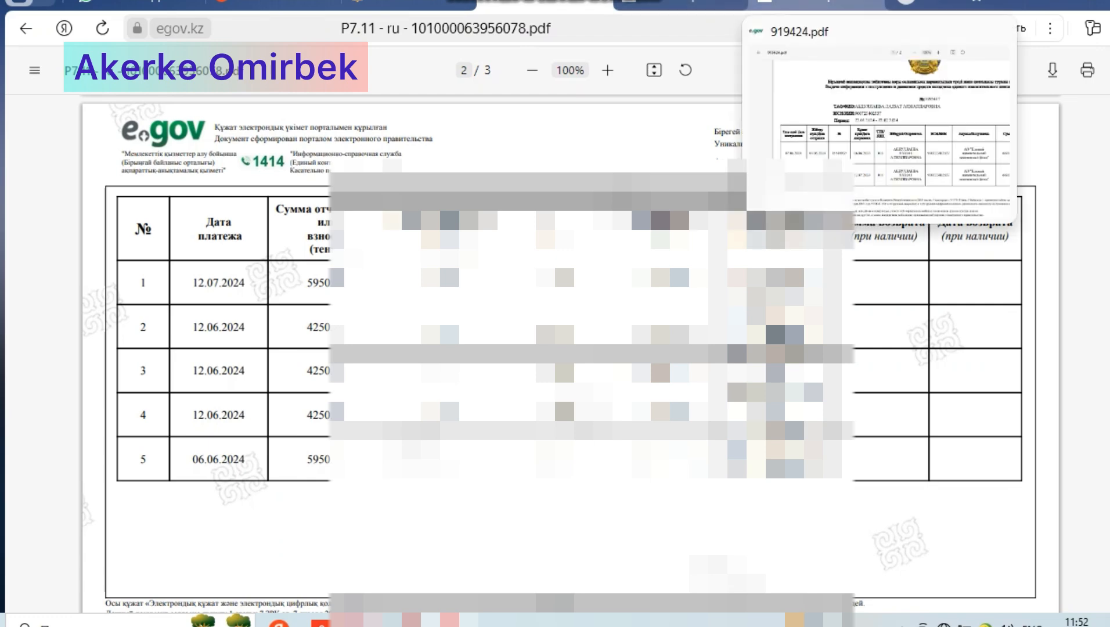
left_click(815, 2)
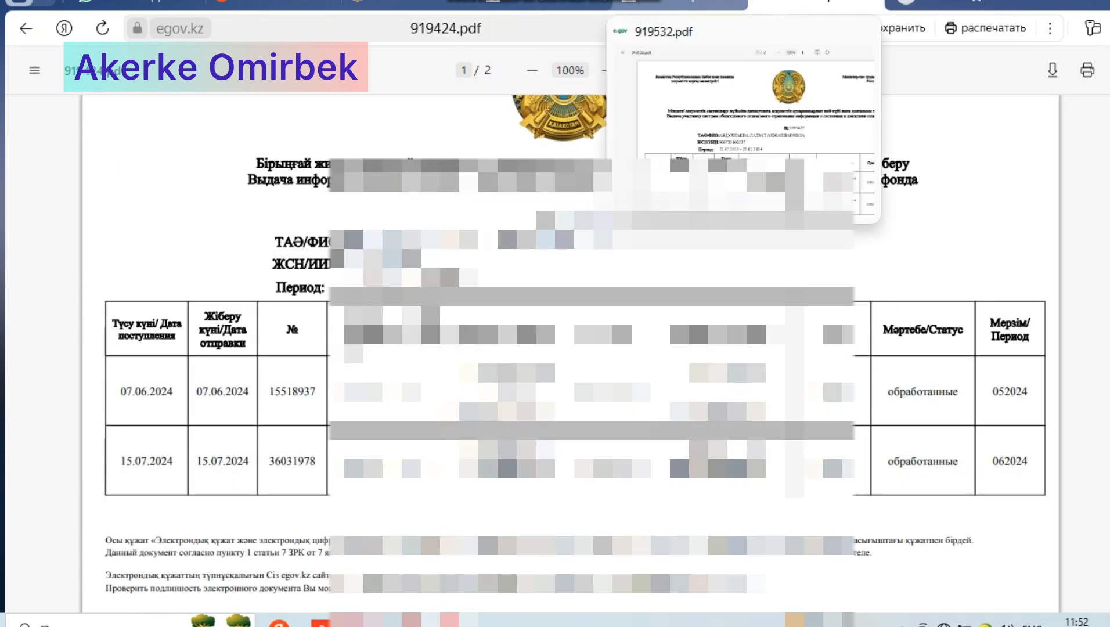
left_click(679, 3)
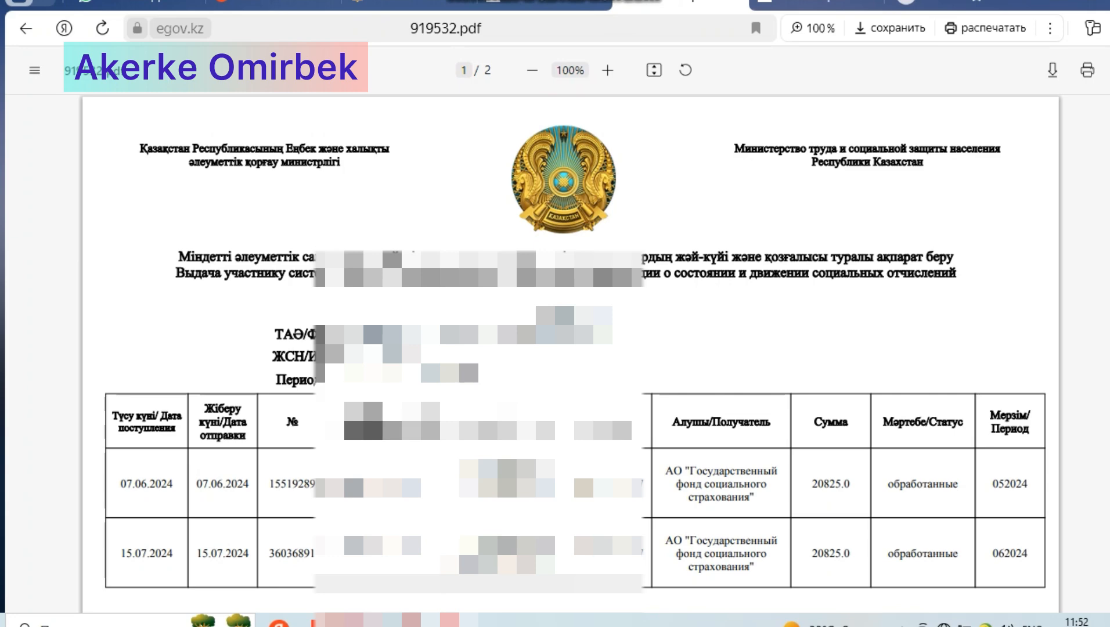
left_click(406, 5)
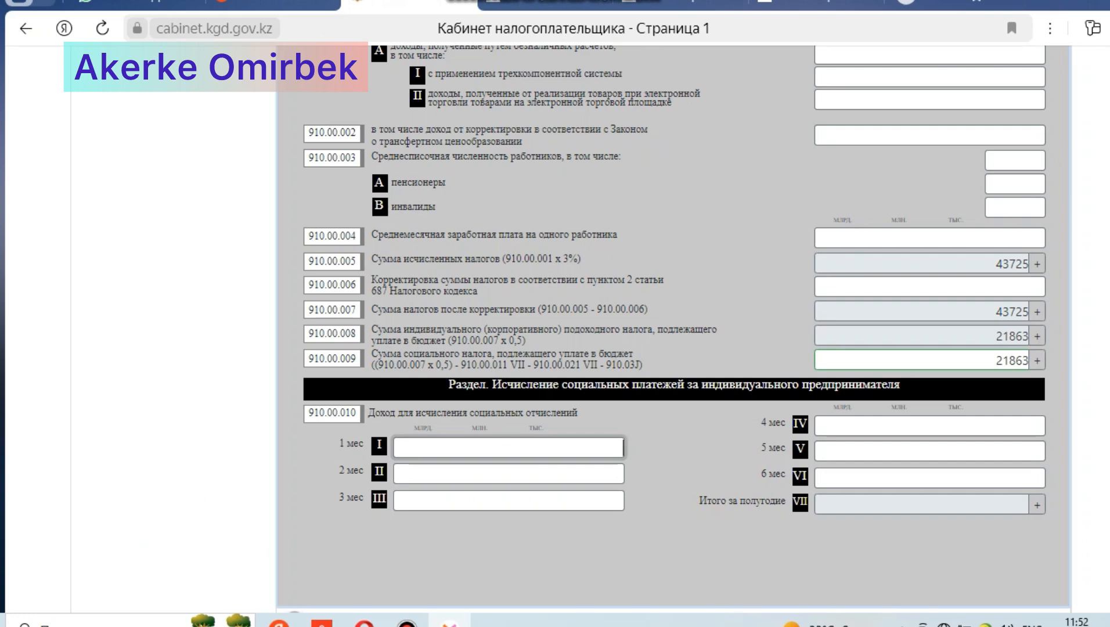
left_click(546, 4)
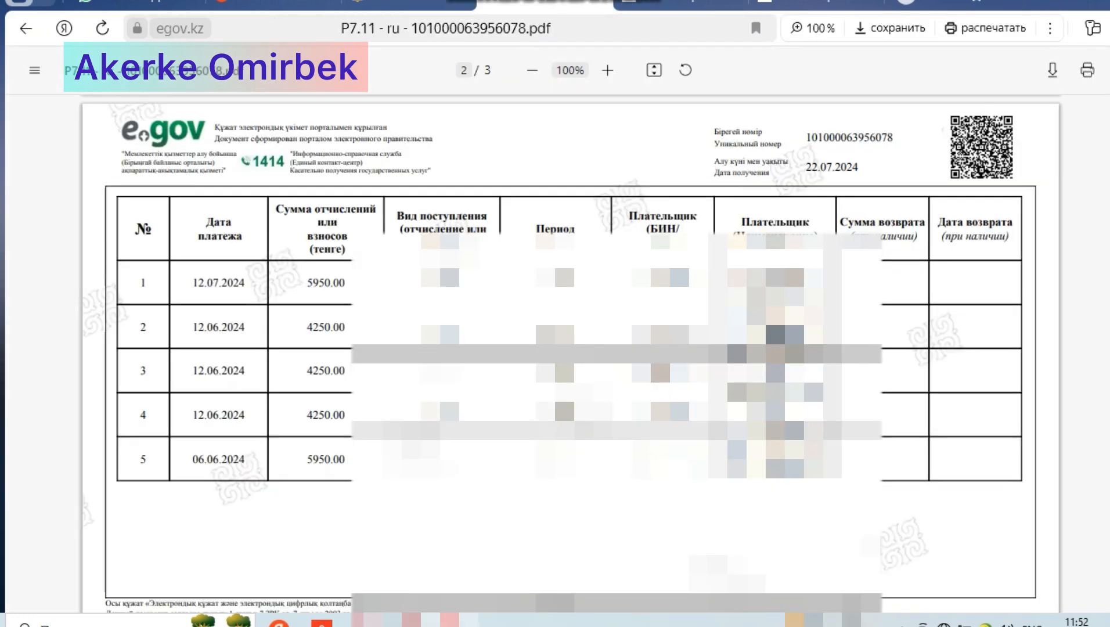
left_click(679, 4)
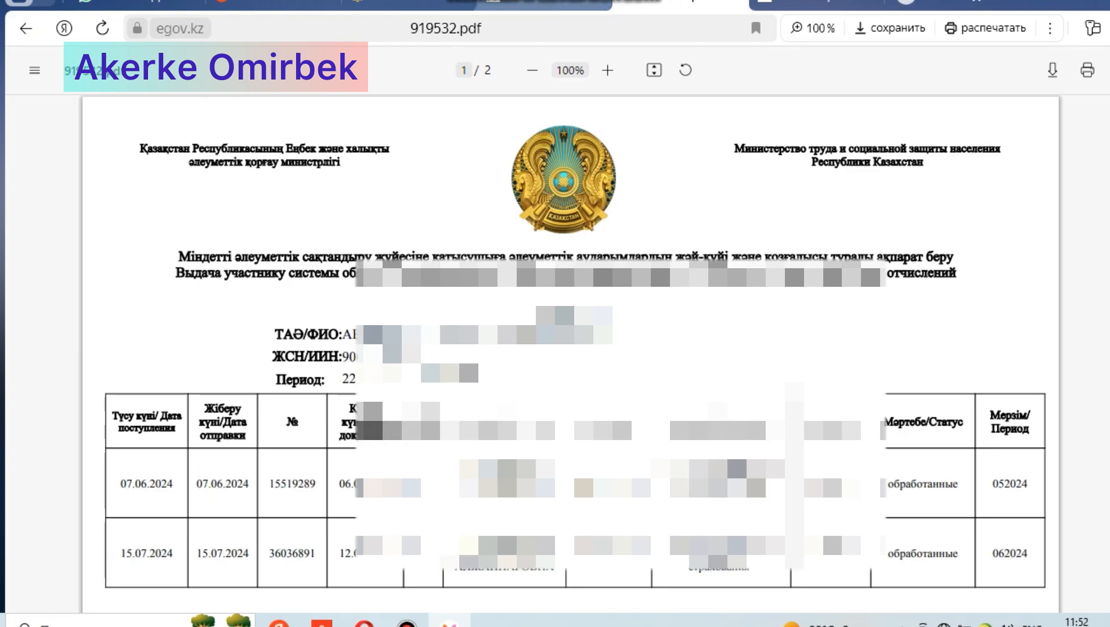
left_click(407, 5)
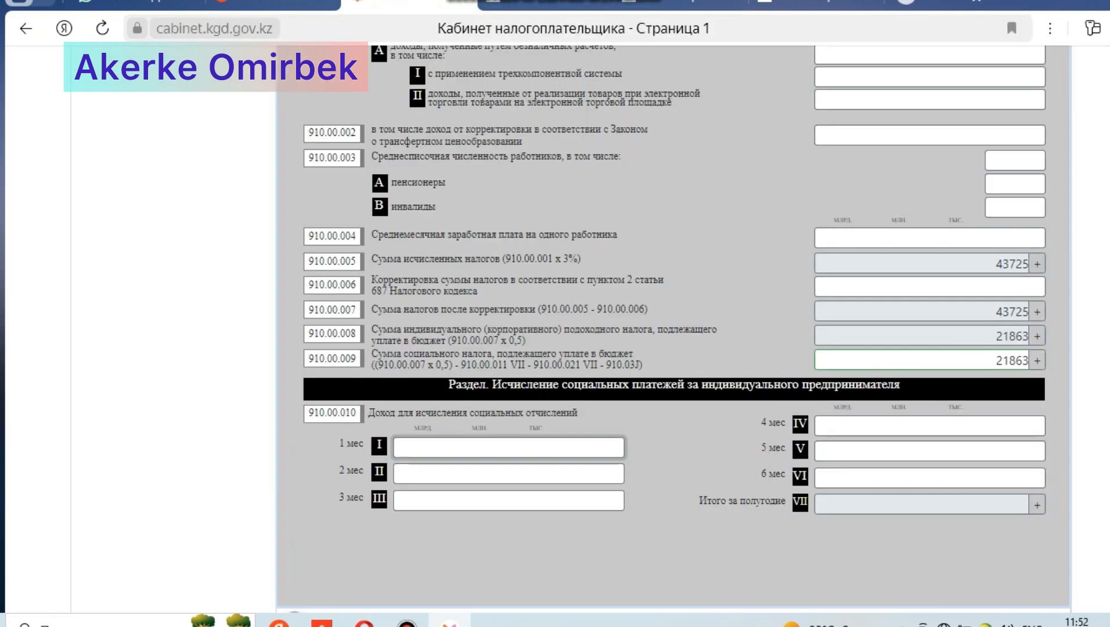
Step: Enter 595000 as the income for social contributions for months 5 and 6 in line 910.00.010
left_click(930, 451)
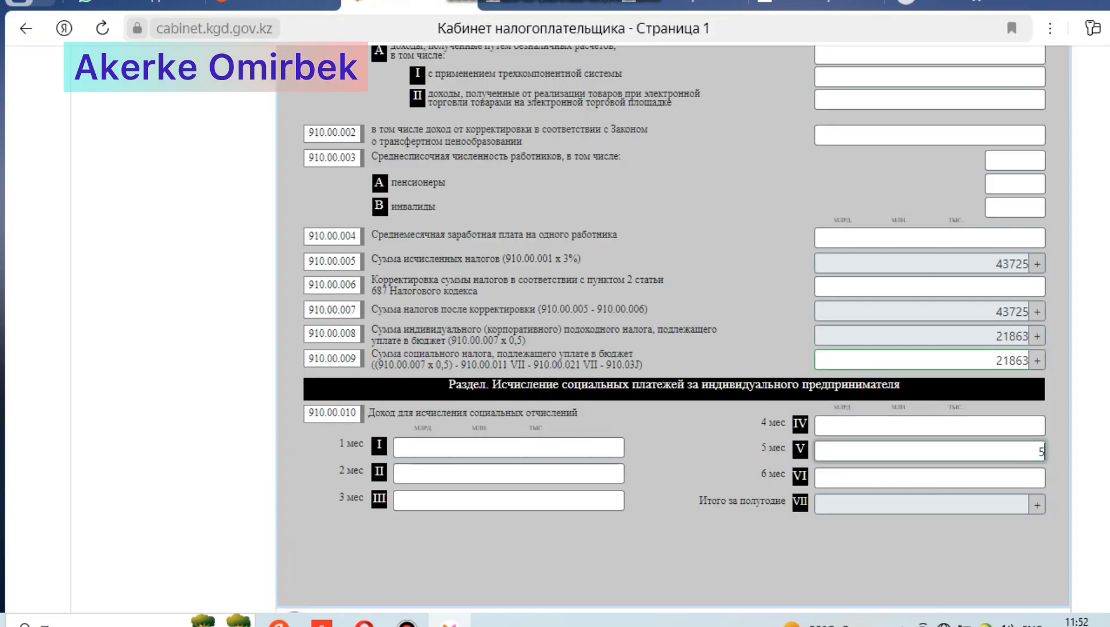
type("595000")
left_click(930, 479)
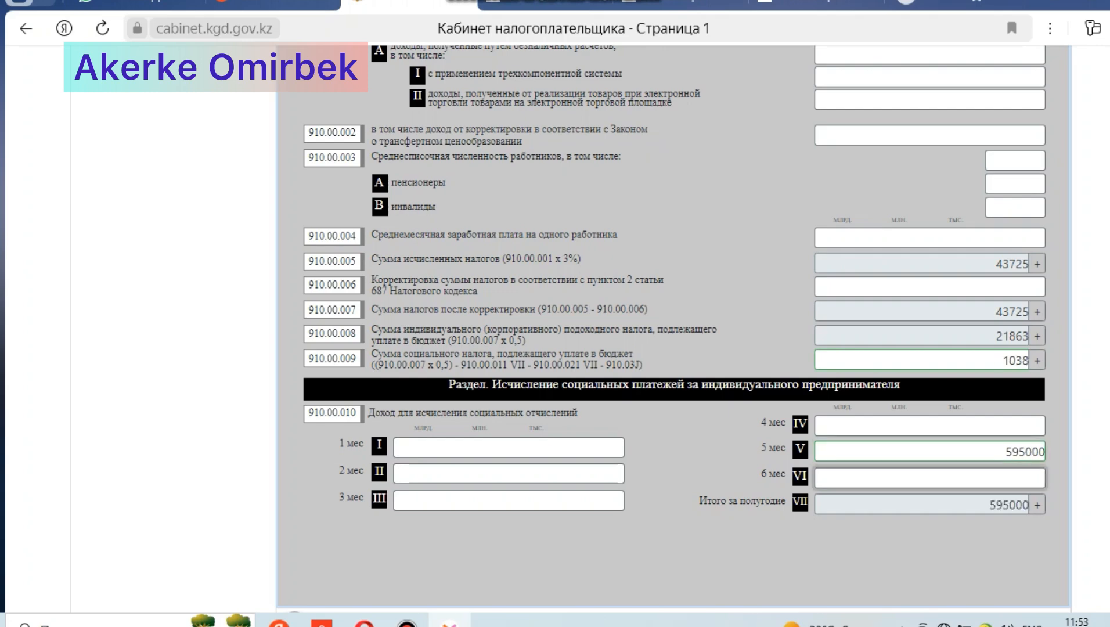
type("595000")
key("Tab")
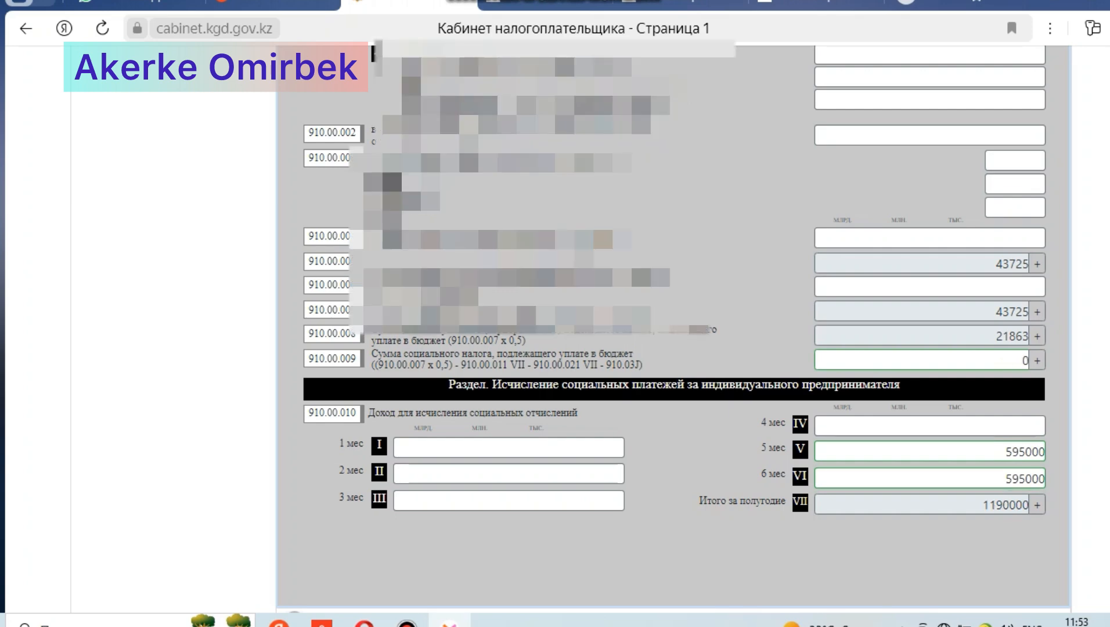
Step: Open page 2 of form 910.00 and compare the social contributions in line 910.00.011 with the 919532.pdf statement
scroll(674, 325, "up", 15)
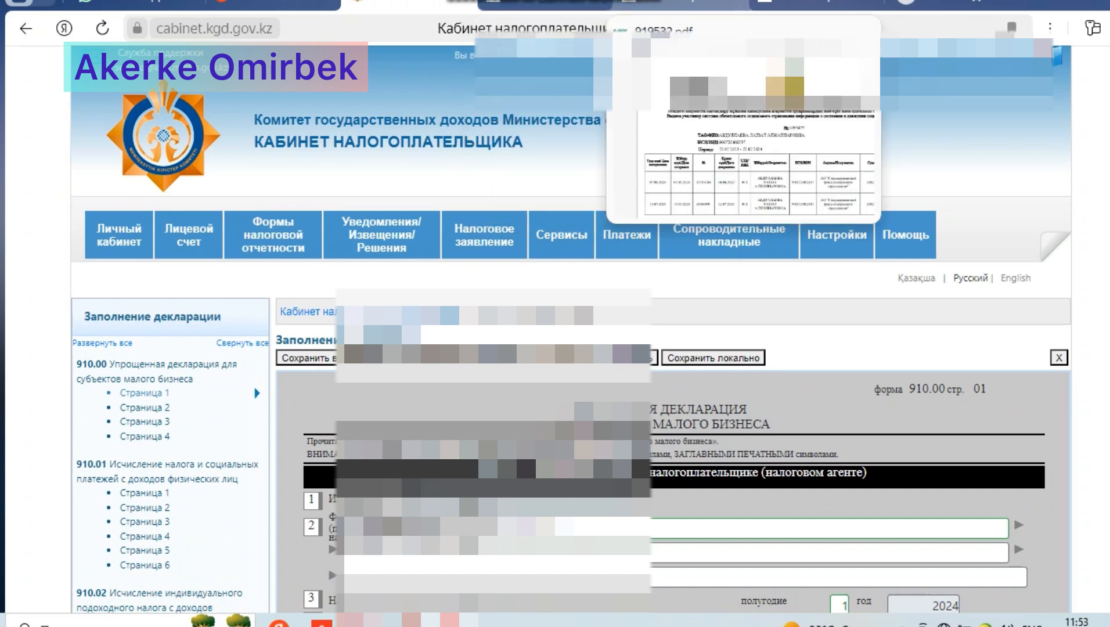
left_click(679, 5)
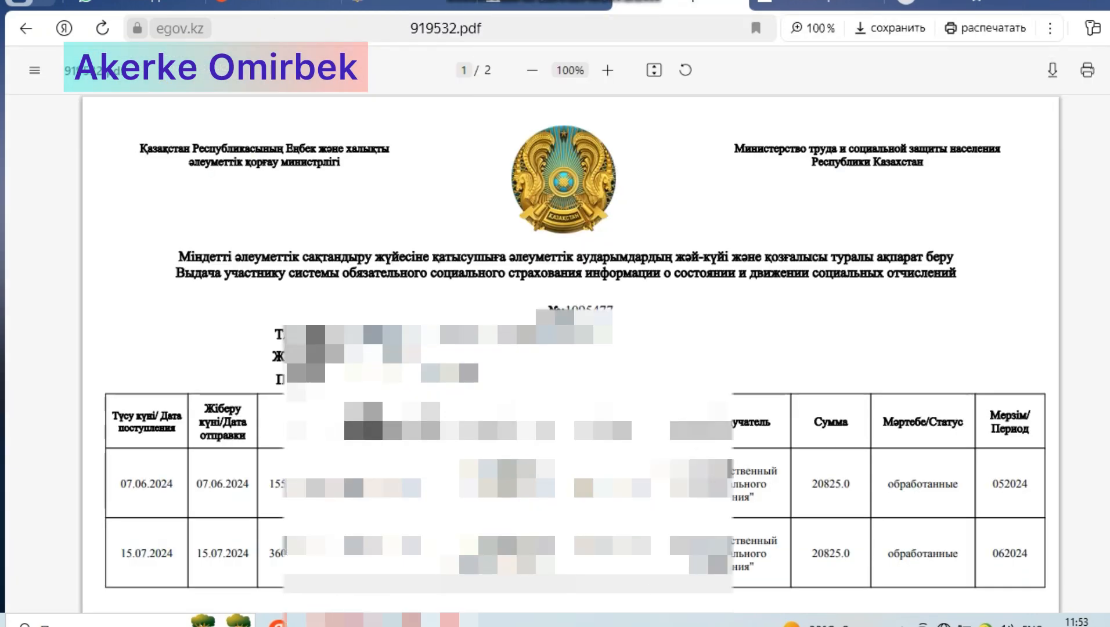
left_click(409, 4)
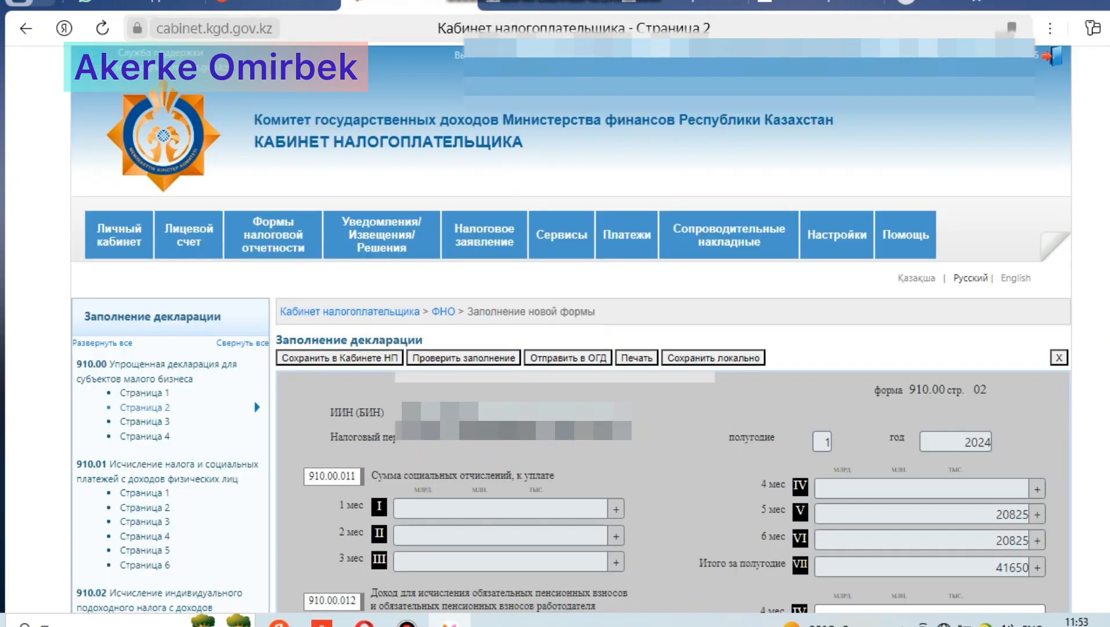
scroll(569, 325, "down", 3)
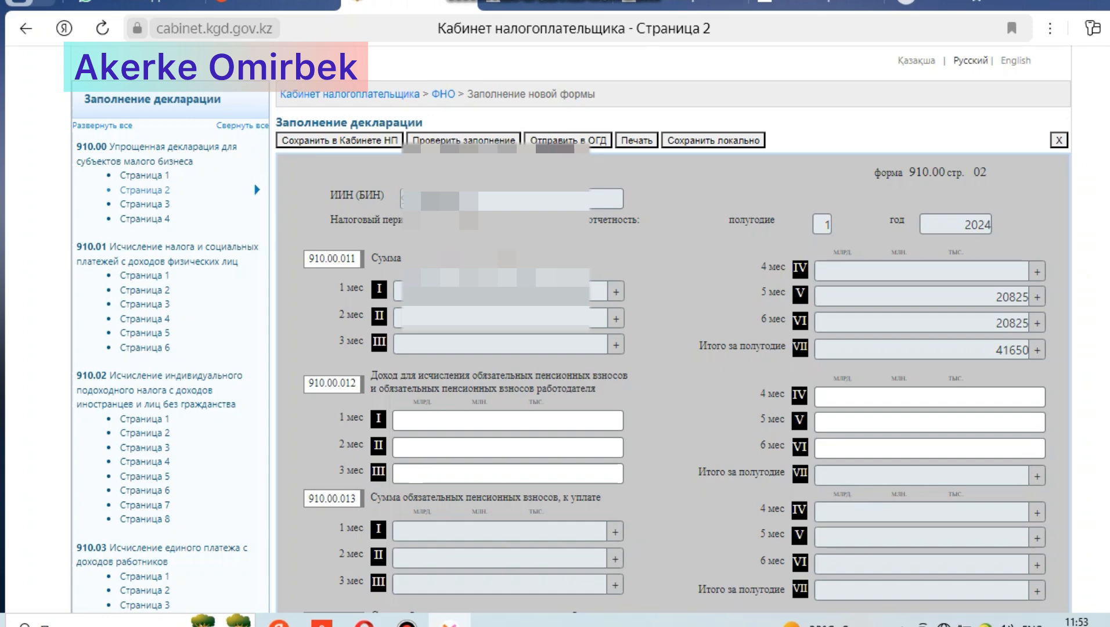
Step: Check the pension payments in 919424.pdf, and enter 661120 for months 5 and 6 in line 910.00.012
left_click(816, 5)
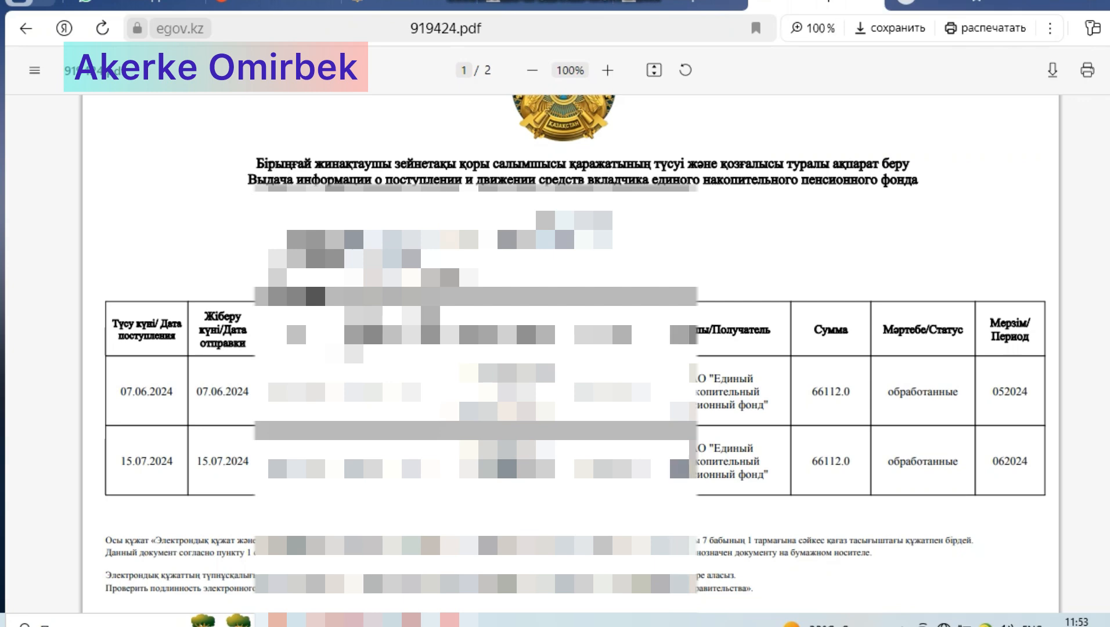
mouse_move(545, 5)
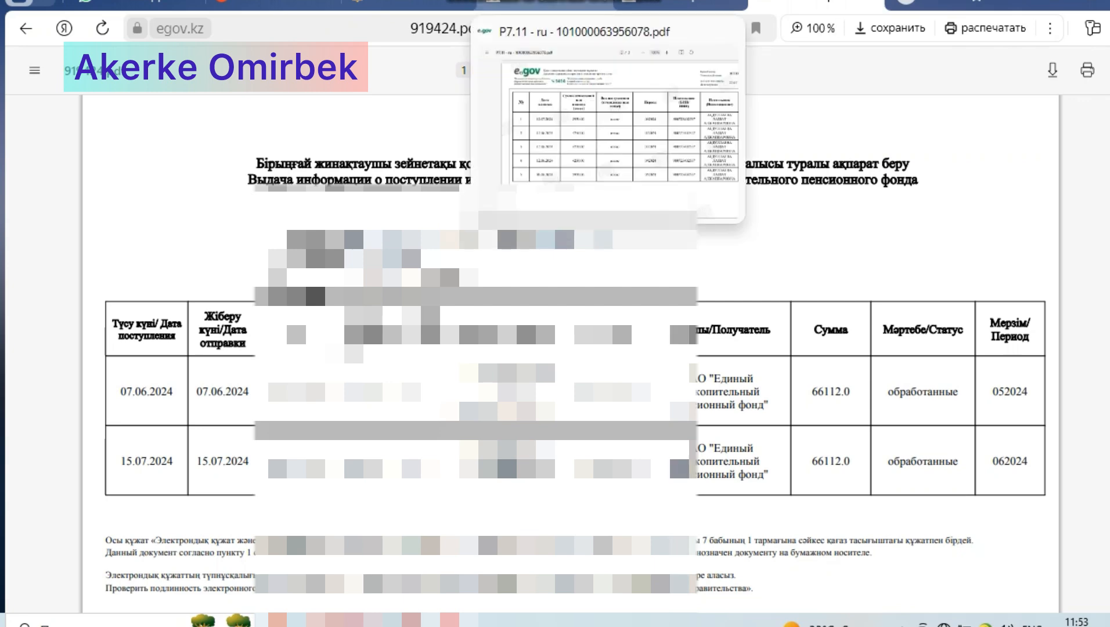
left_click(407, 5)
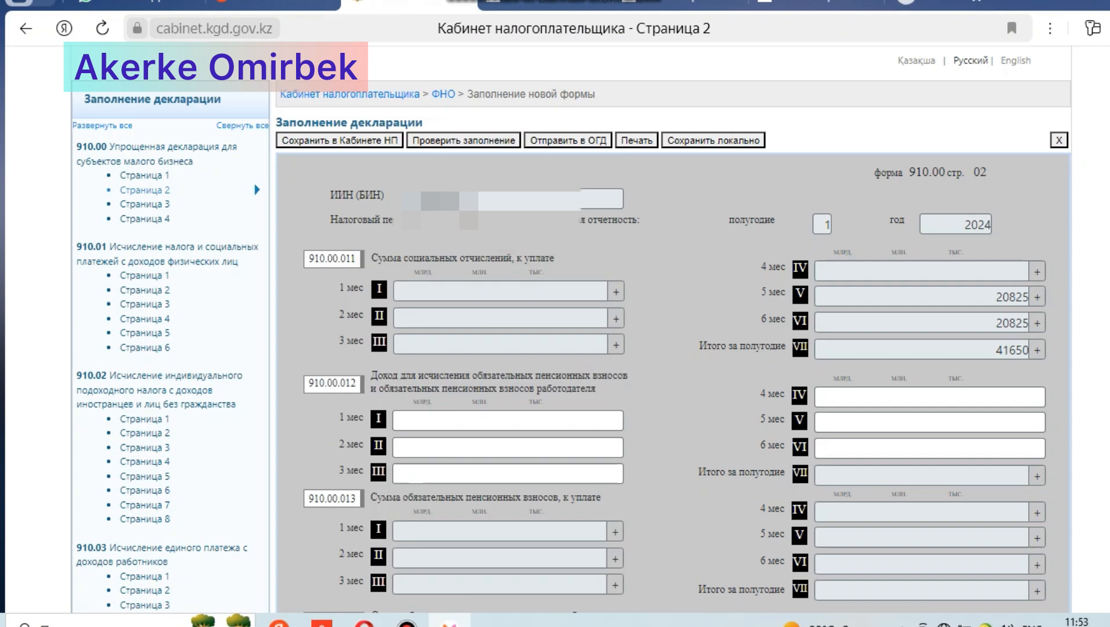
left_click(930, 423)
type("6")
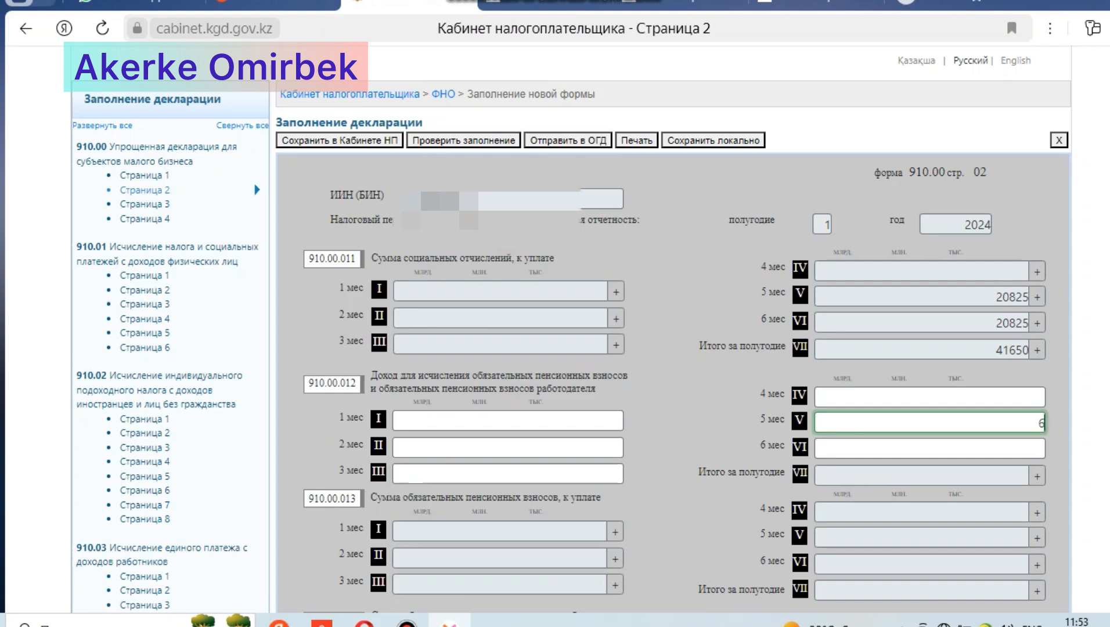
type("61120")
left_click(929, 449)
type("66120")
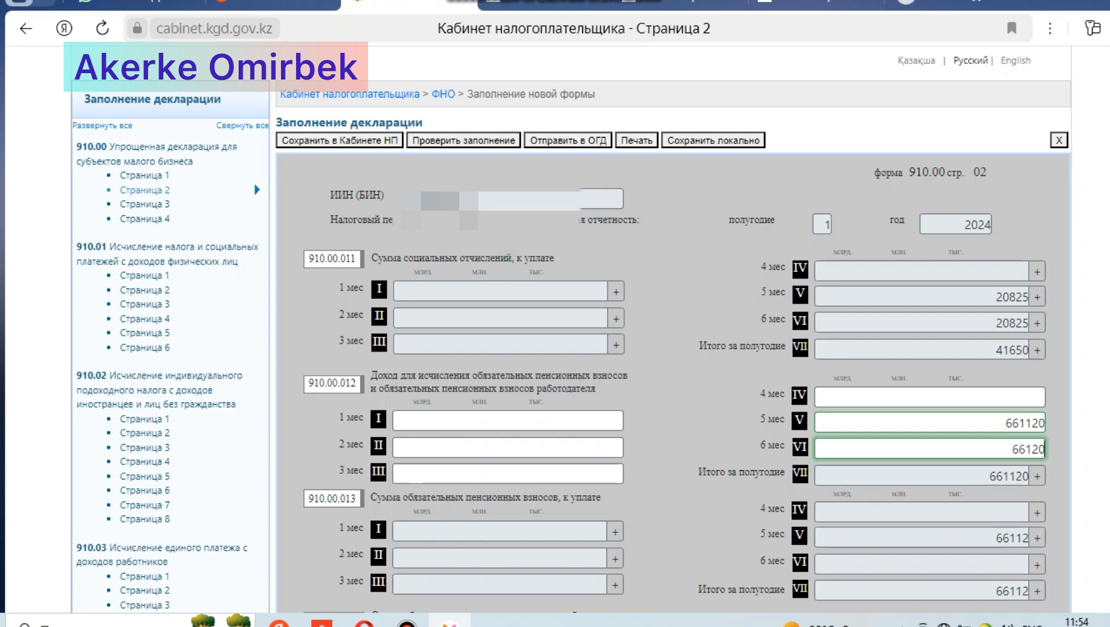
left_click(1032, 449)
type("1")
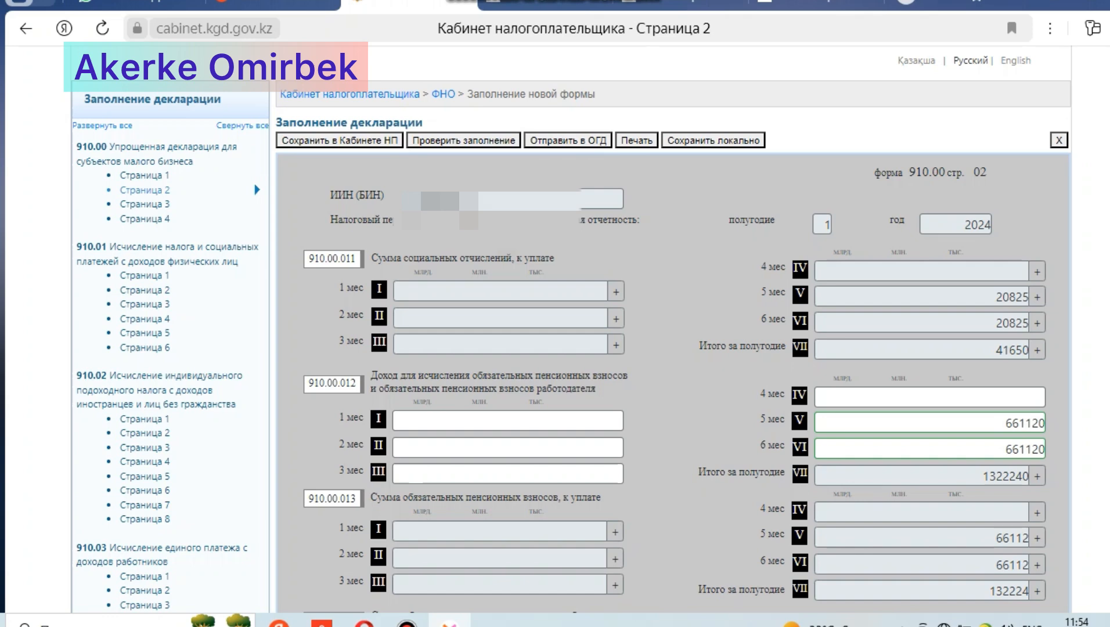
Step: Consult 919424.pdf again, and enter 9917 as the employer pension contributions for months 5 and 6 in line 910.00.014
scroll(673, 325, "down", 4)
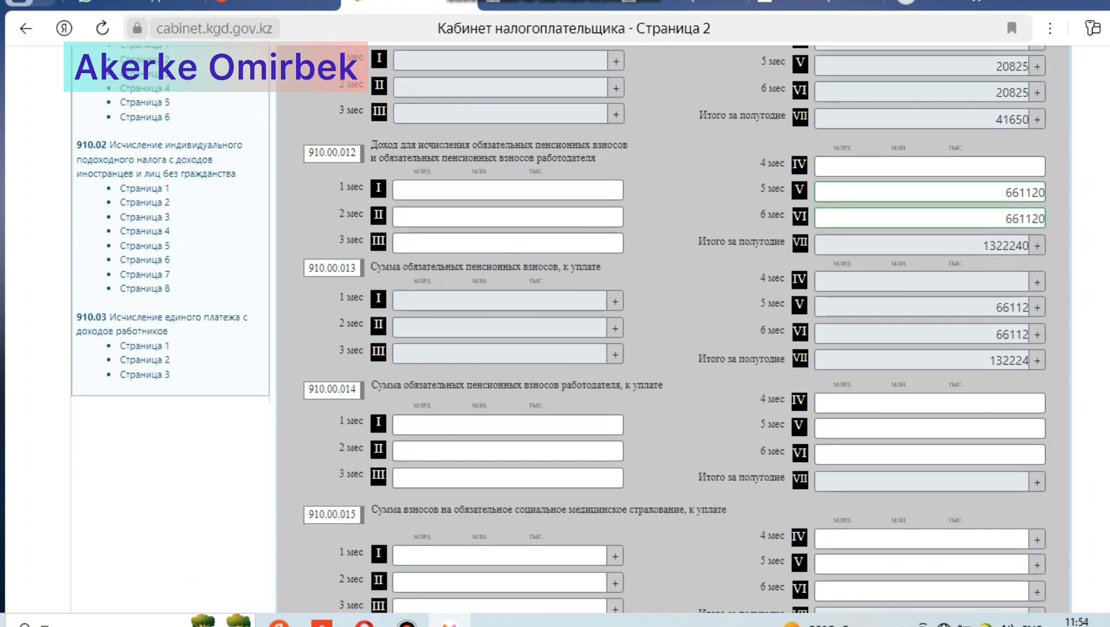
mouse_move(813, 5)
left_click(749, 11)
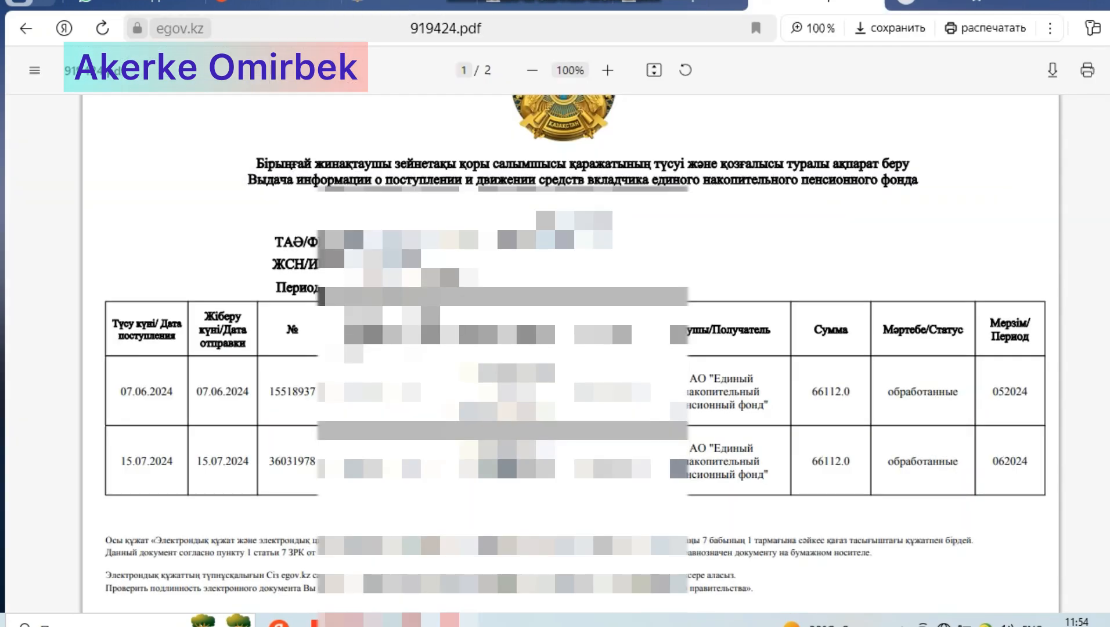
left_click(406, 5)
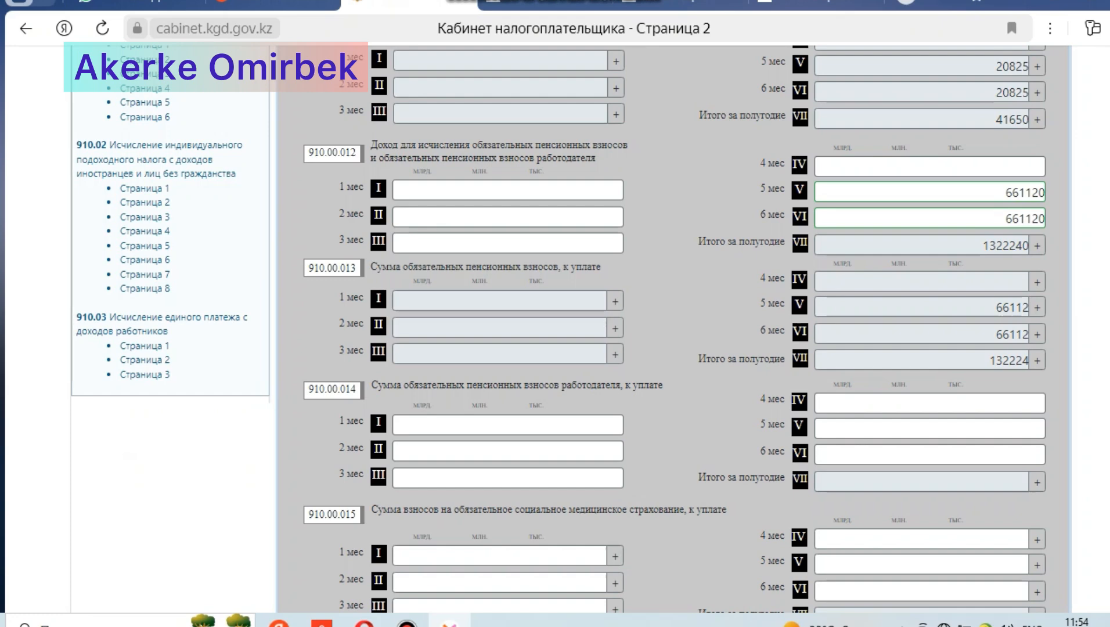
left_click(931, 428)
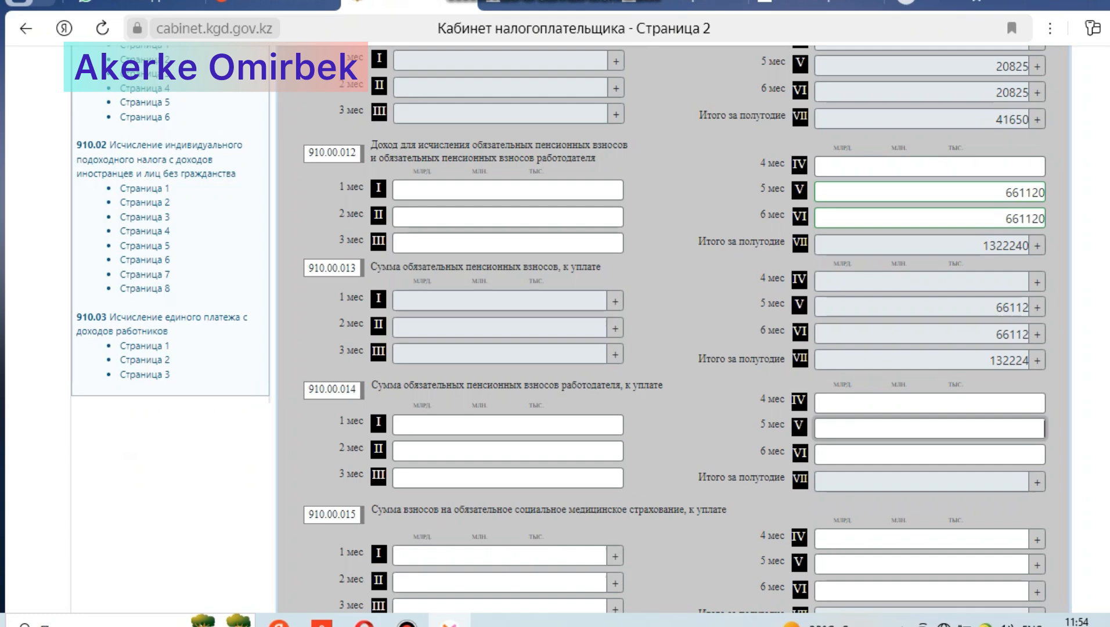
type("9917")
left_click(929, 455)
type("9917")
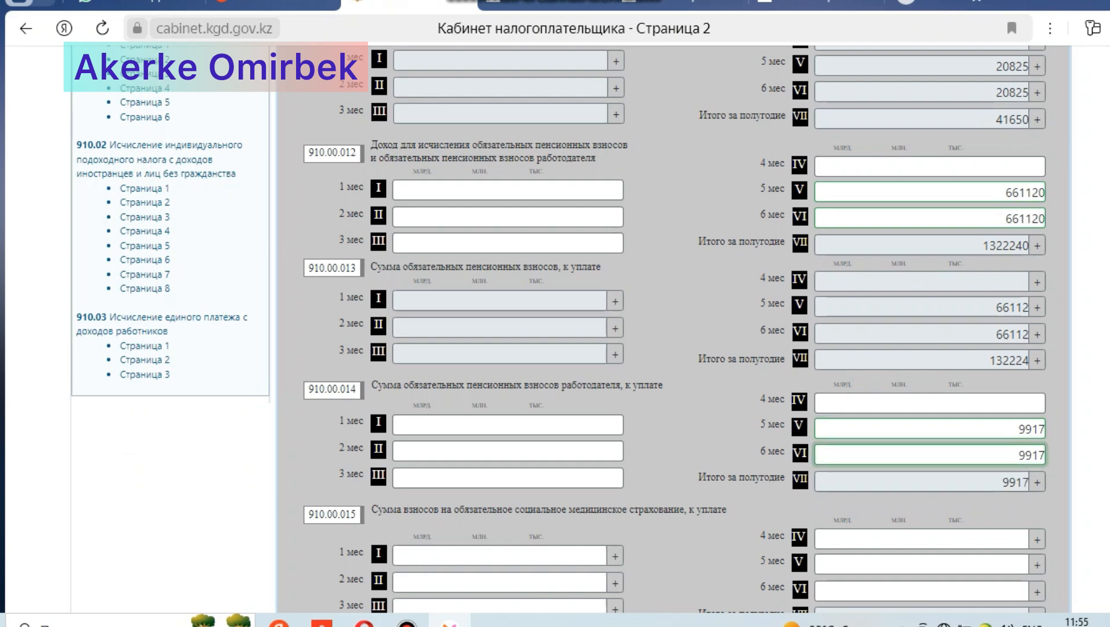
Step: Check the medical insurance payments in the P7.11 statement, and fill months 5 and 6 of line 910.00.015 with the automatic amount 5950
scroll(674, 325, "down", 3)
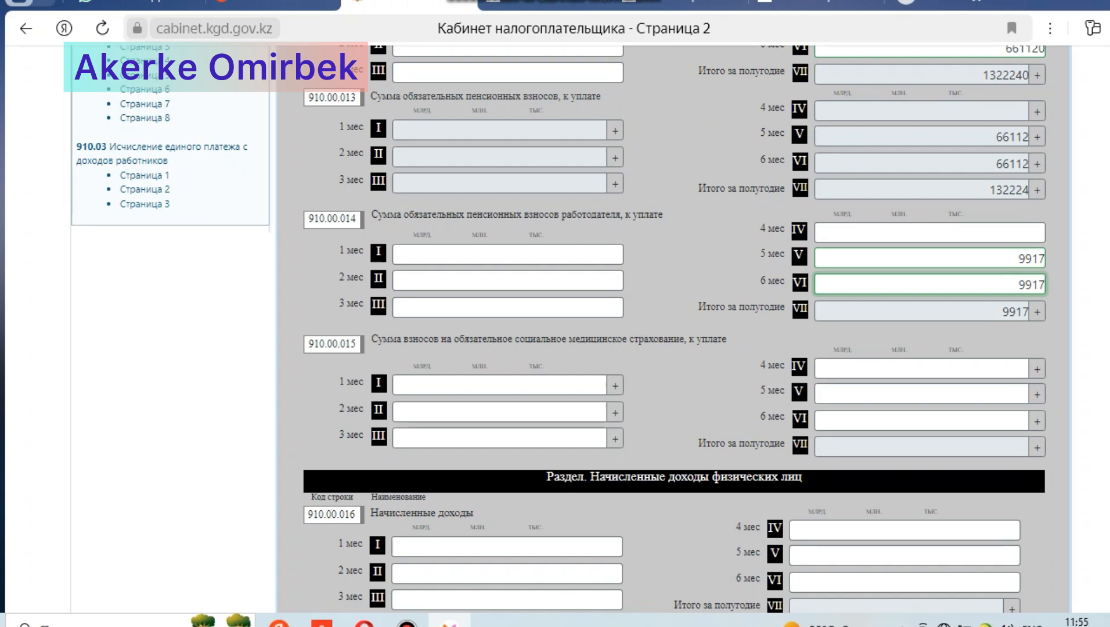
left_click(546, 3)
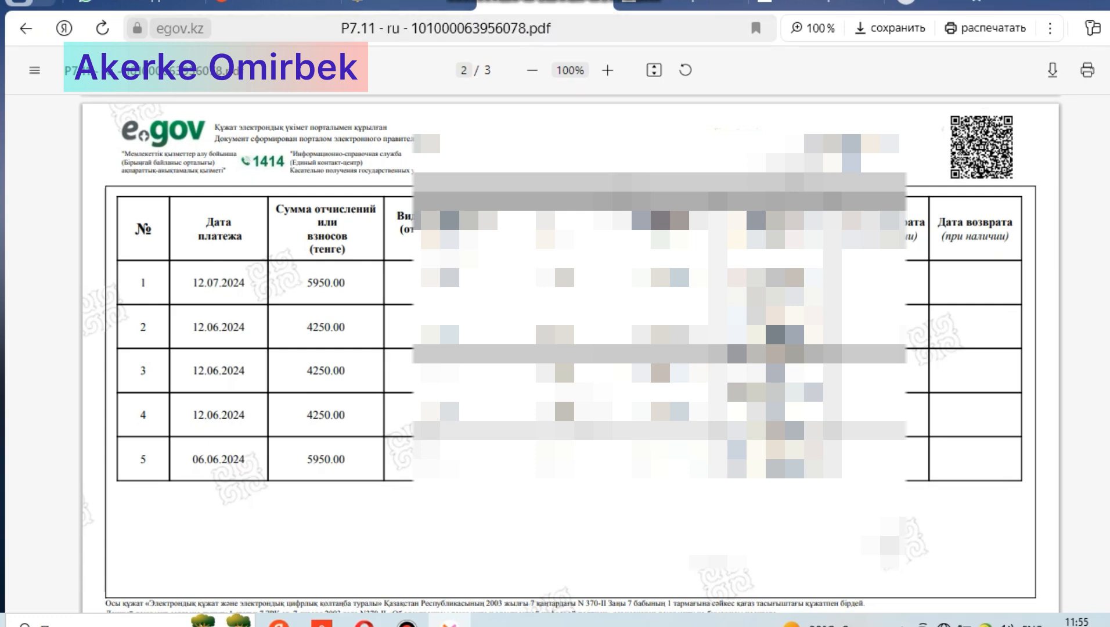
left_click(406, 5)
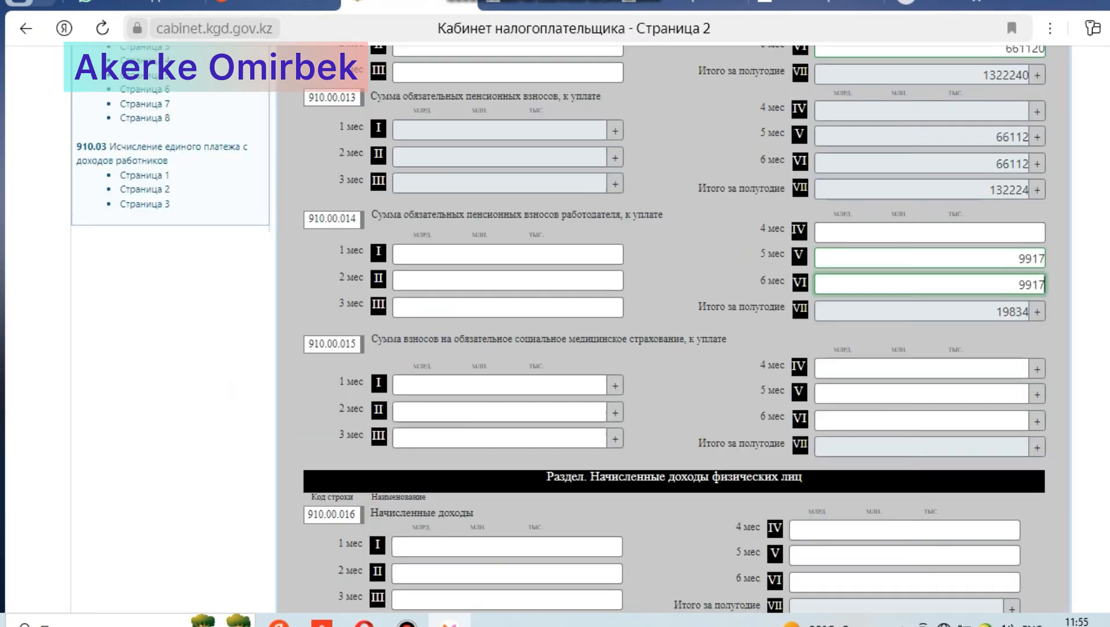
left_click(1037, 395)
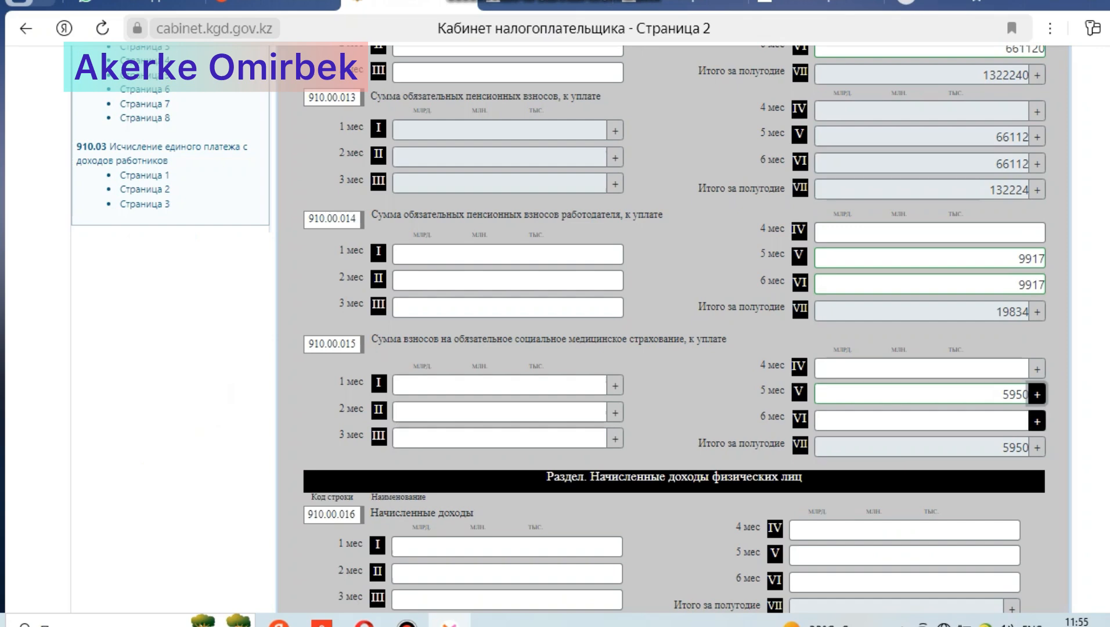
left_click(1037, 421)
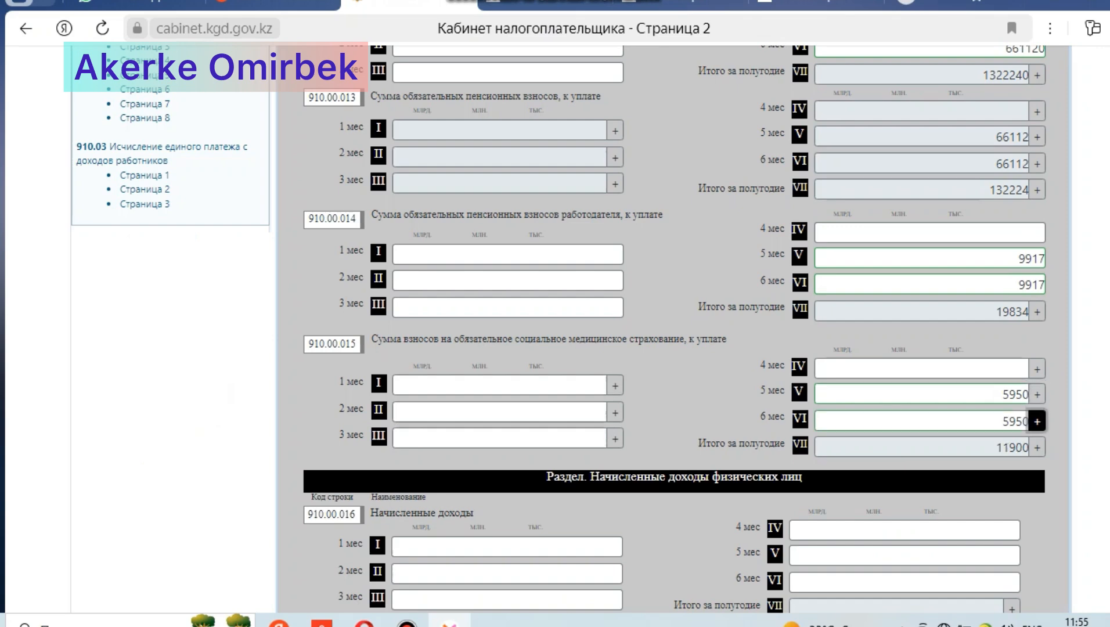
Step: Enter 0 as the medical insurance contributions for months 1 to 4 in line 910.00.015
left_click(572, 386)
type("0")
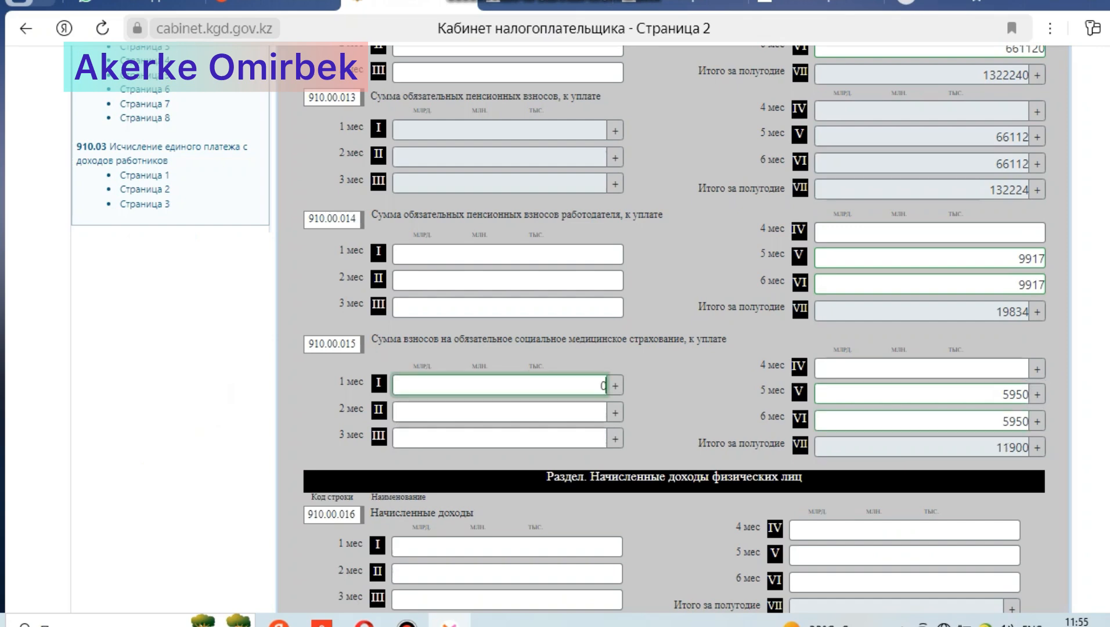
left_click(572, 412)
type("0")
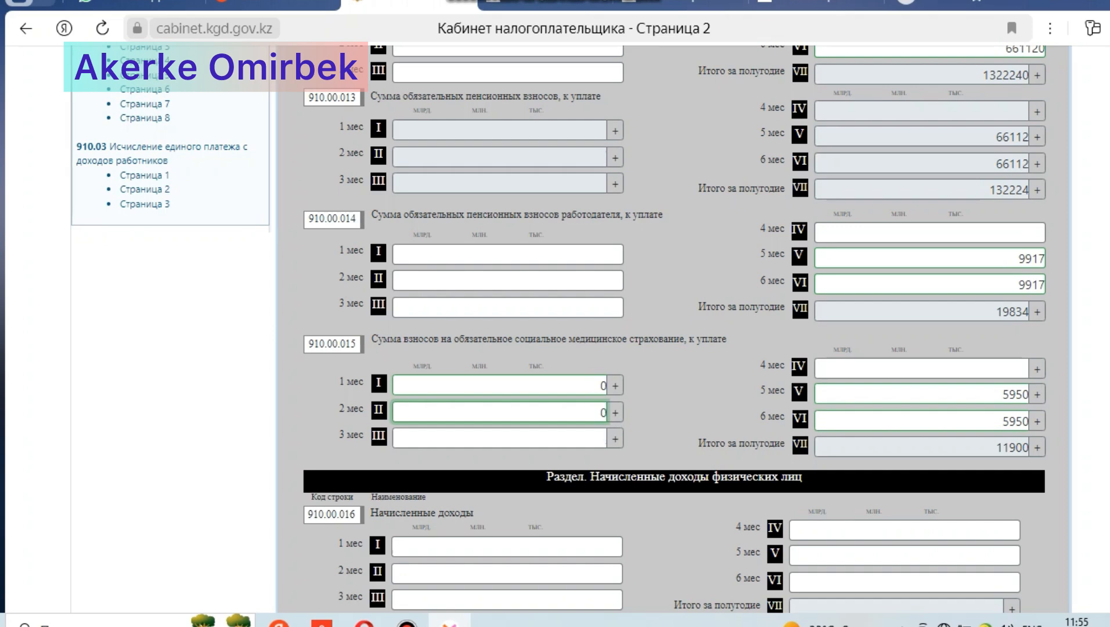
left_click(572, 438)
type("0")
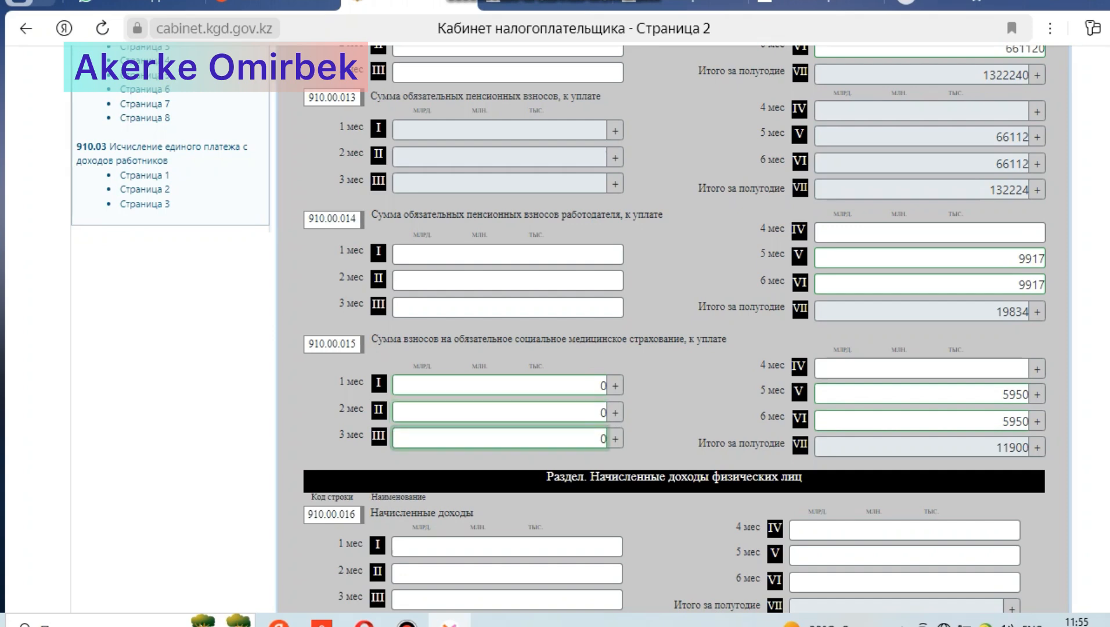
left_click(922, 369)
type("0")
left_click(708, 400)
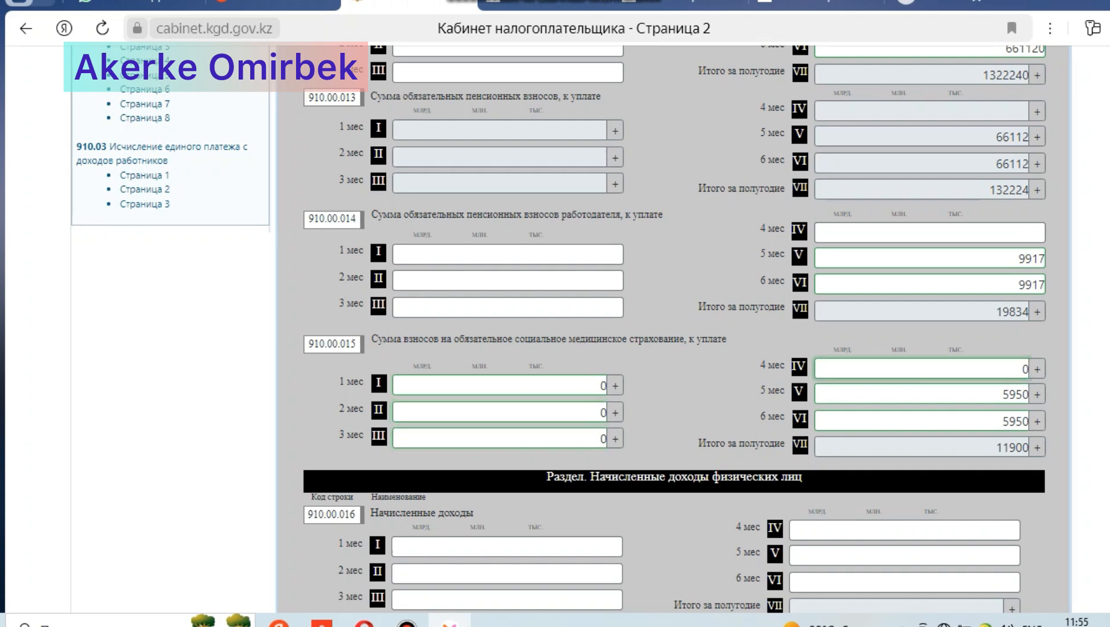
Step: Go to page 4 of form 910.00 and search the local authority directory for line 910.00.027 by code 5808
scroll(558, 330, "down", 1)
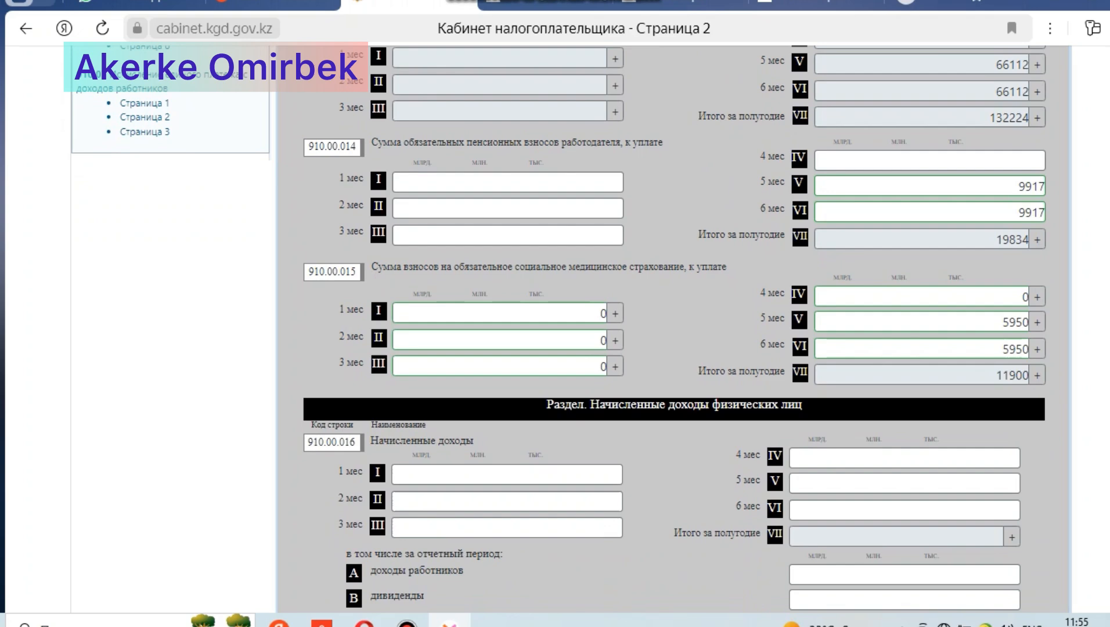
scroll(558, 330, "up", 1)
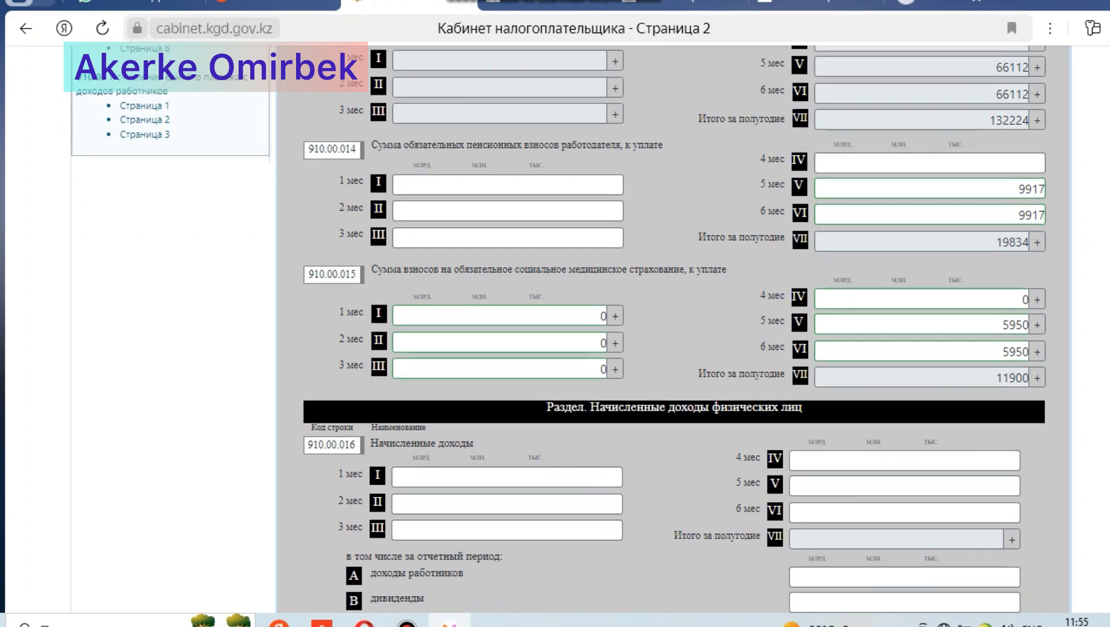
scroll(558, 330, "up", 9)
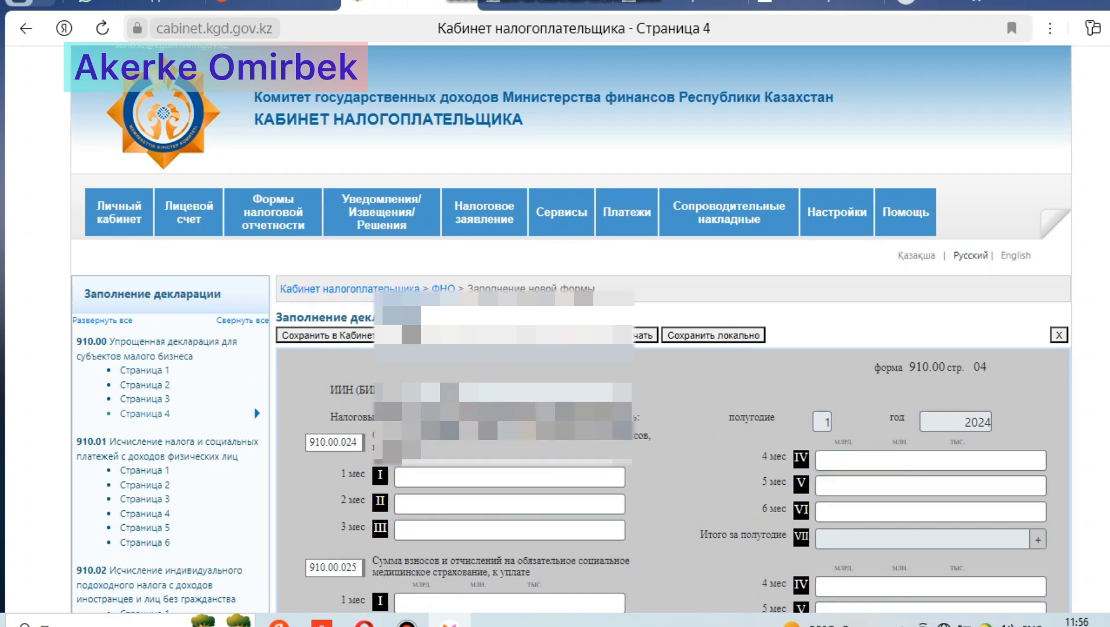
scroll(571, 330, "down", 4)
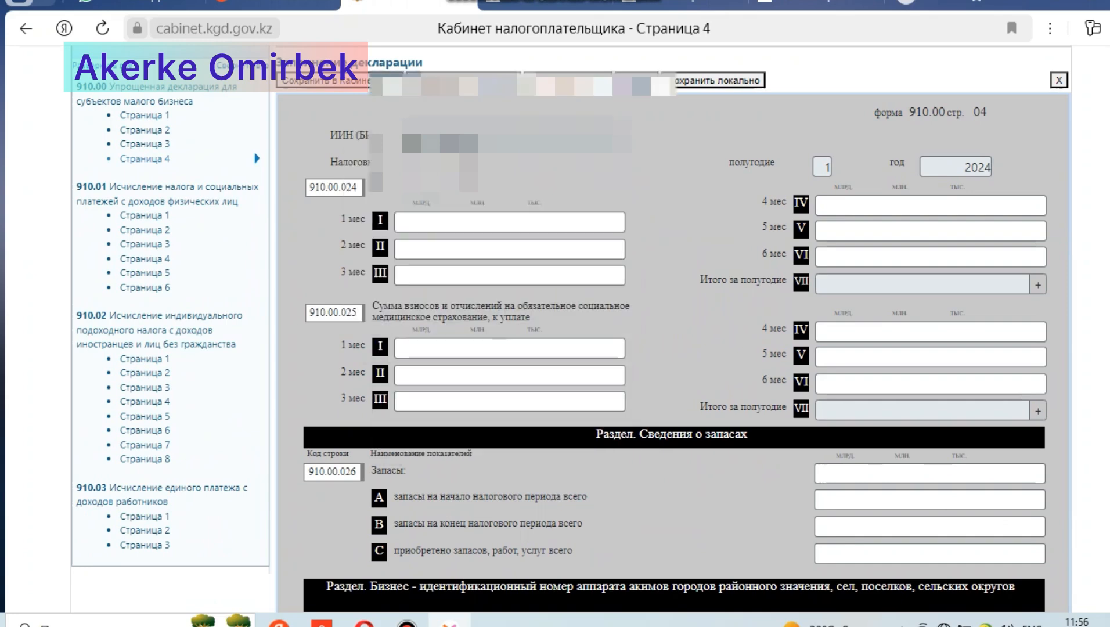
scroll(673, 329, "down", 7)
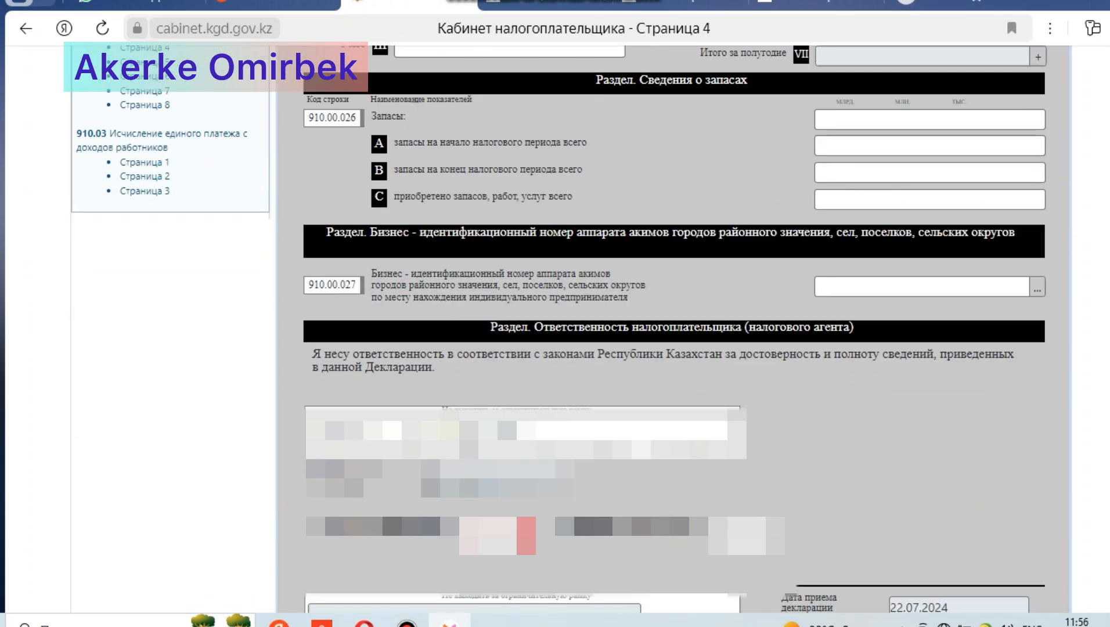
scroll(673, 330, "up", 1)
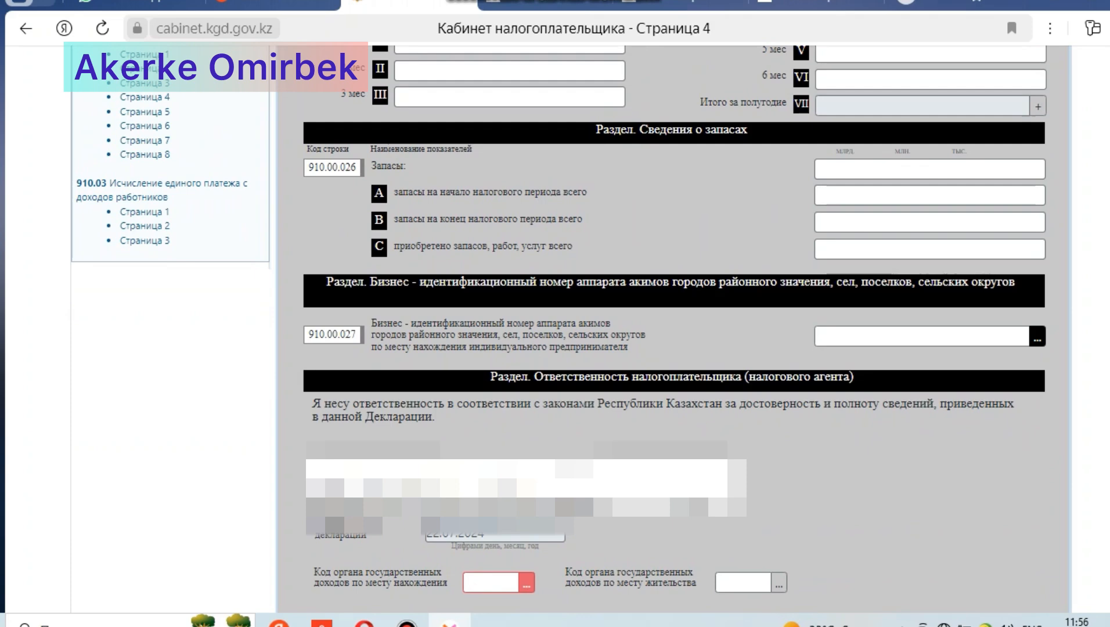
left_click(1037, 336)
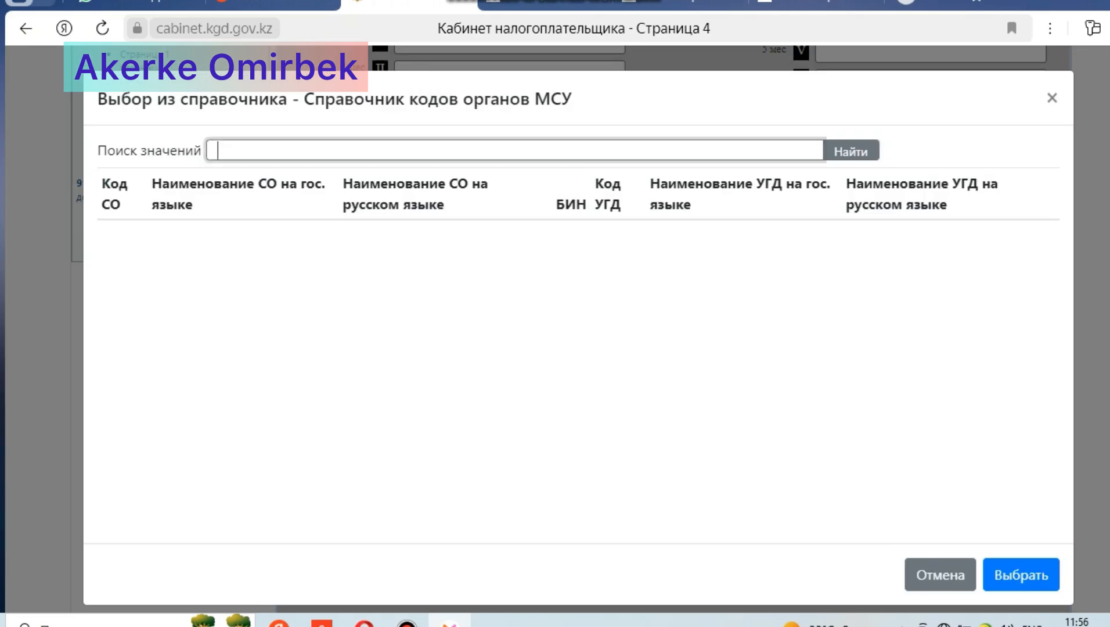
type("5808")
key("Tab")
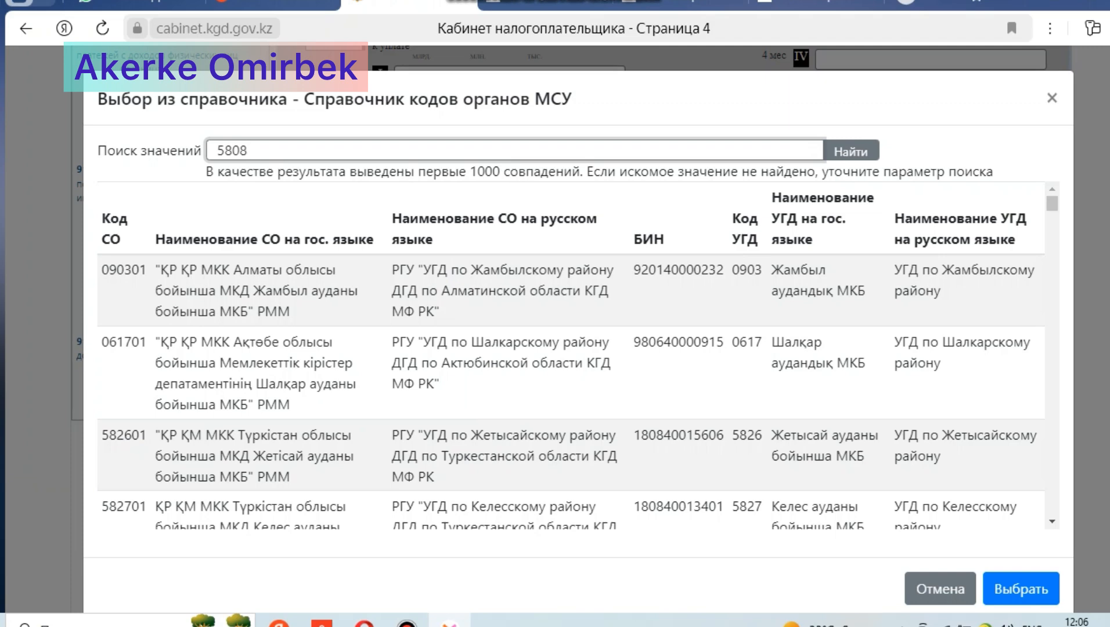
key("Tab")
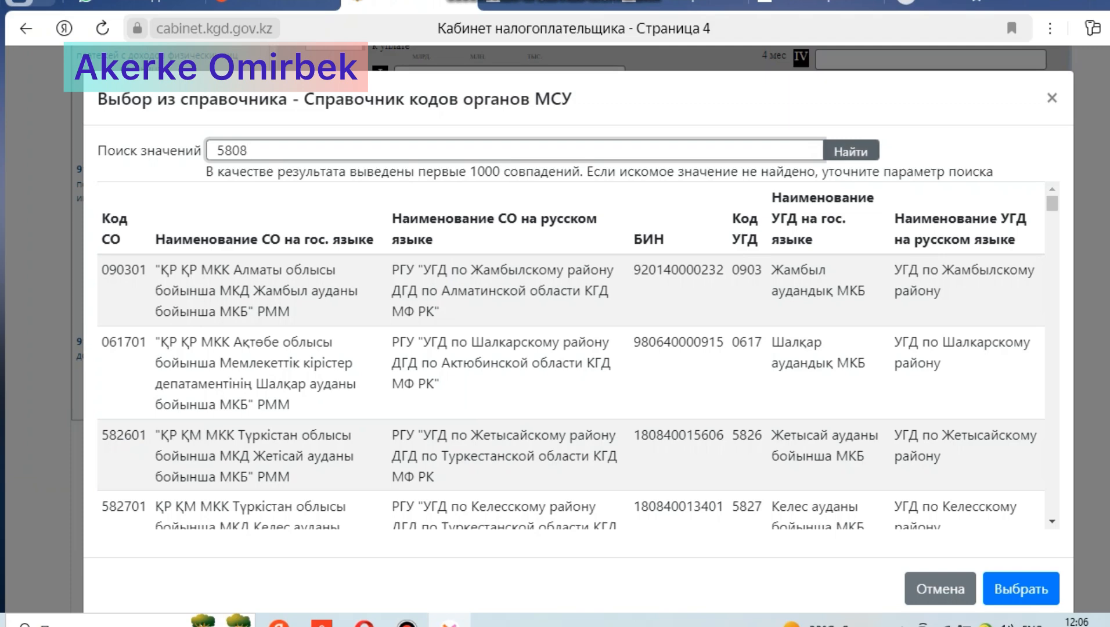
key("Return")
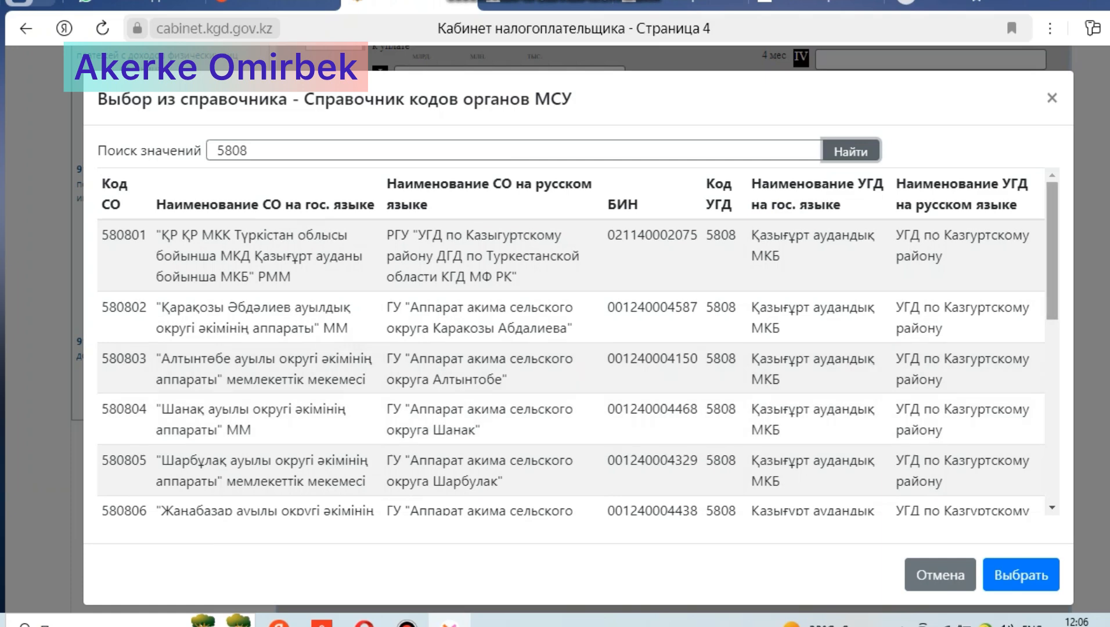
Step: Choose entry 580809, the akim's office of the Кызылкия rural district, as the authority for line 910.00.027
left_click_drag(1052, 249, 1052, 363)
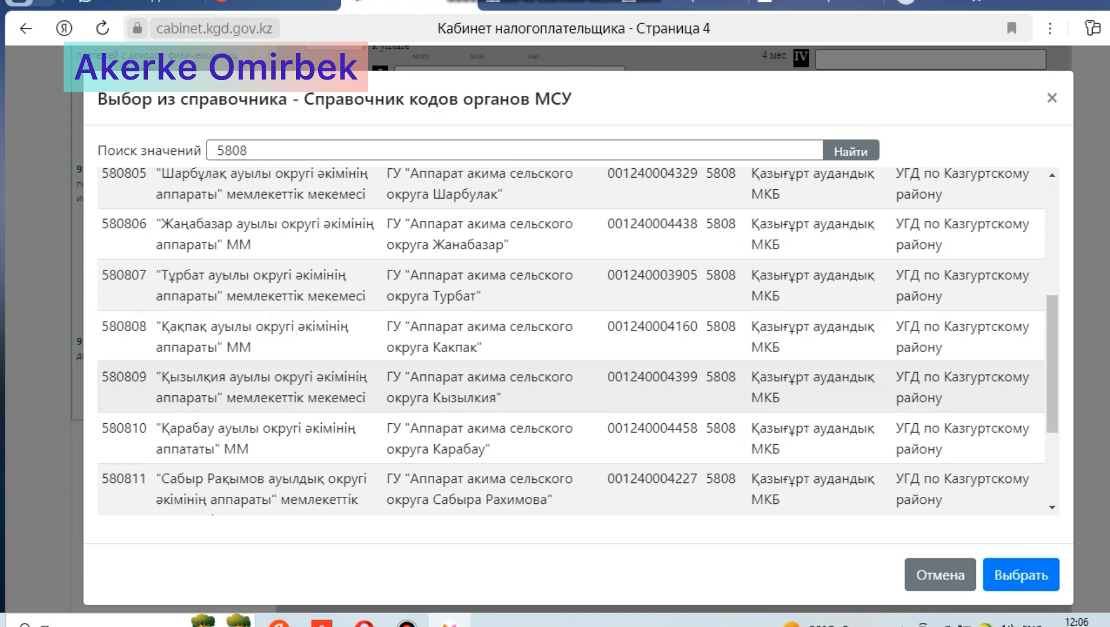
double_click(266, 398)
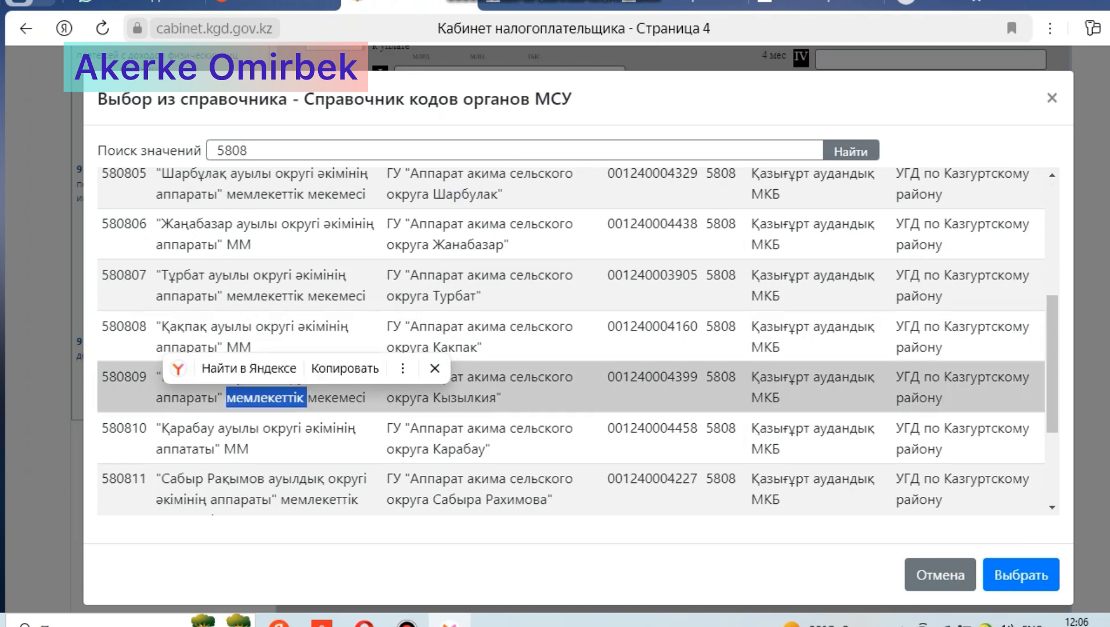
left_click(265, 398)
left_click(265, 398)
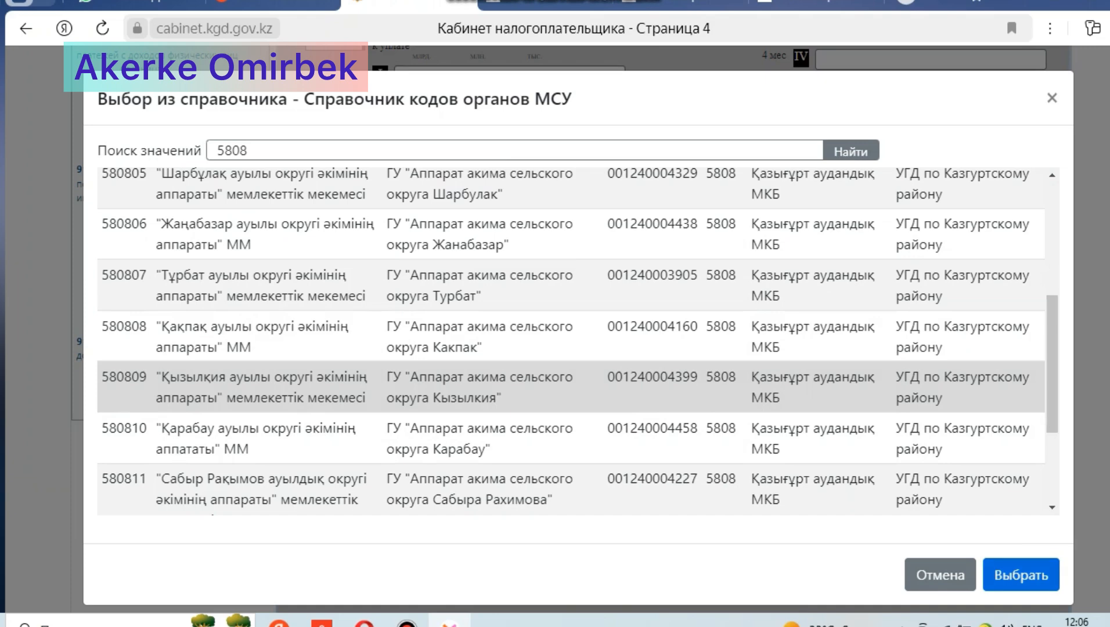
left_click(1021, 575)
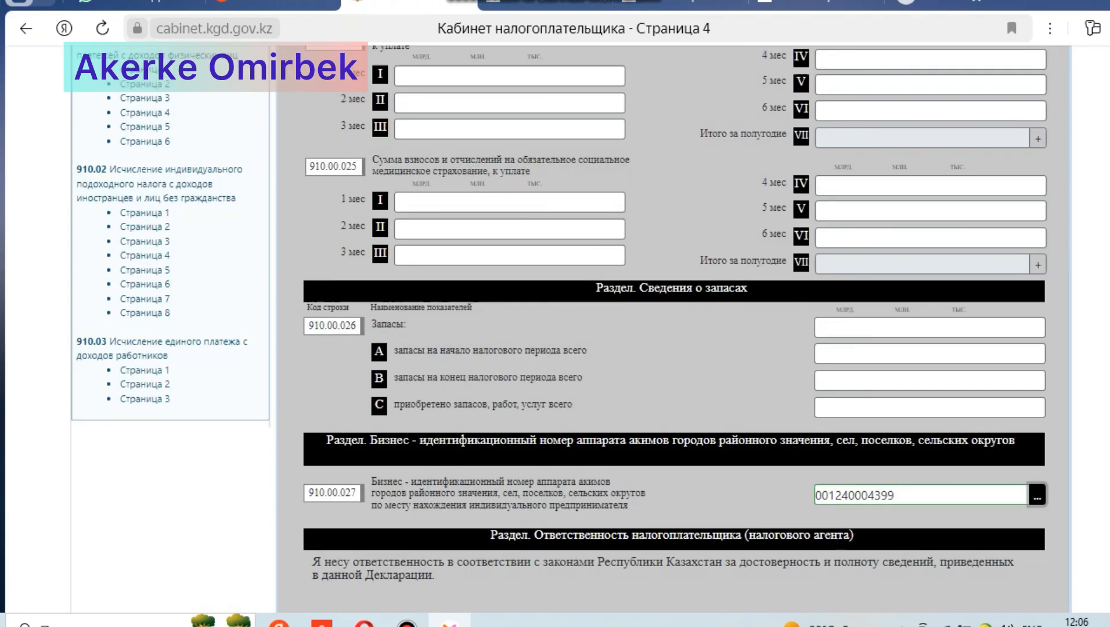
Step: Set the state revenue authority code by location to 5808, УГД по Казгуртскому району
scroll(673, 325, "down", 5)
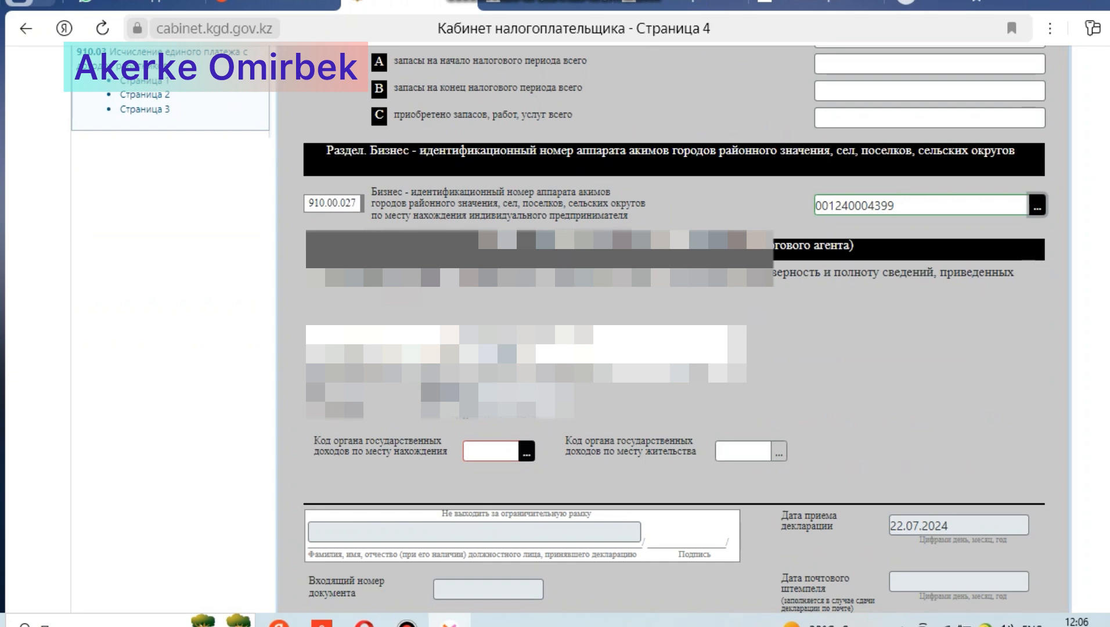
left_click(526, 451)
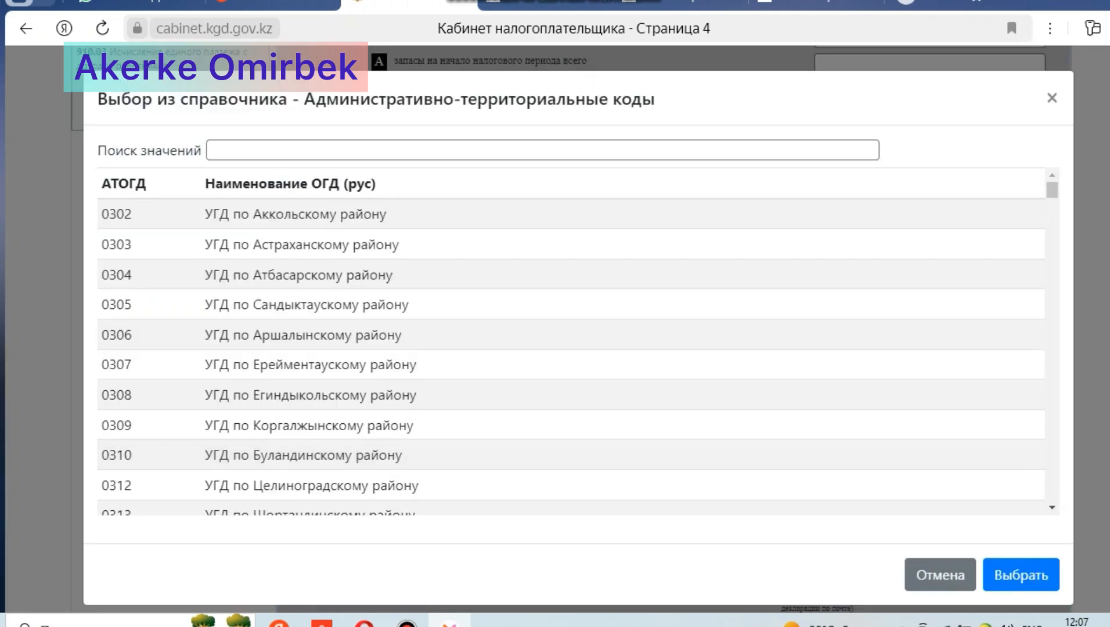
type("5808")
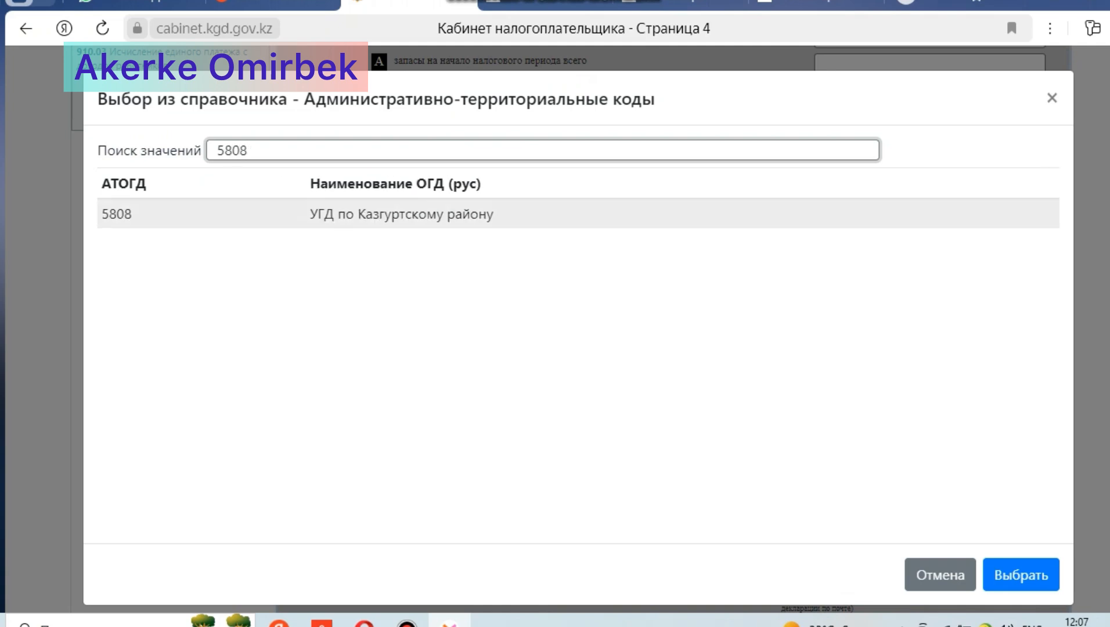
left_click(402, 214)
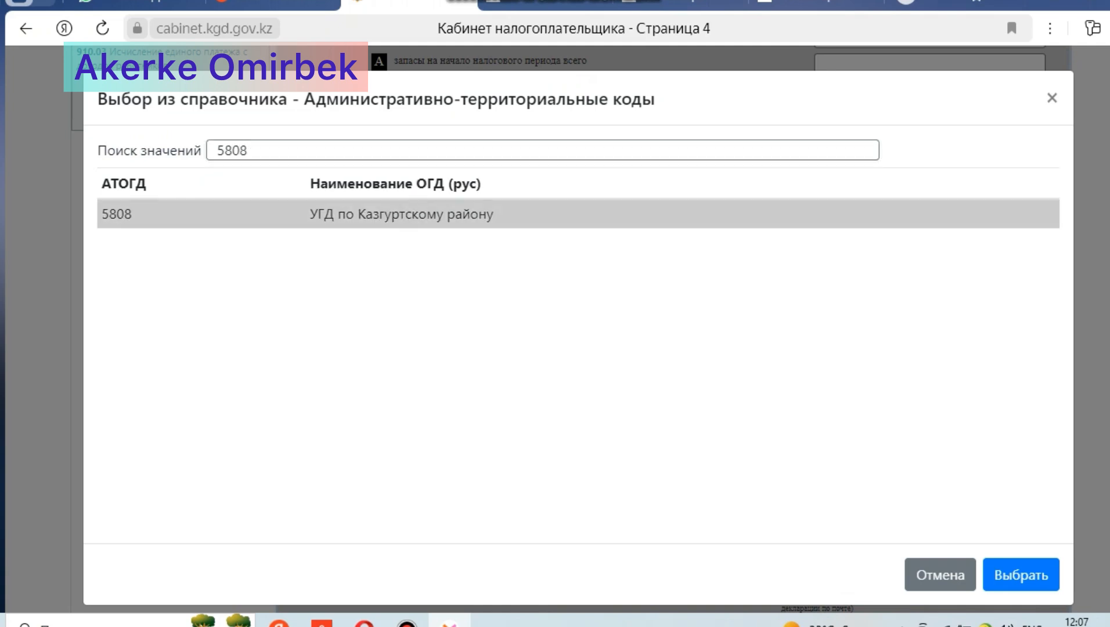
left_click(1020, 575)
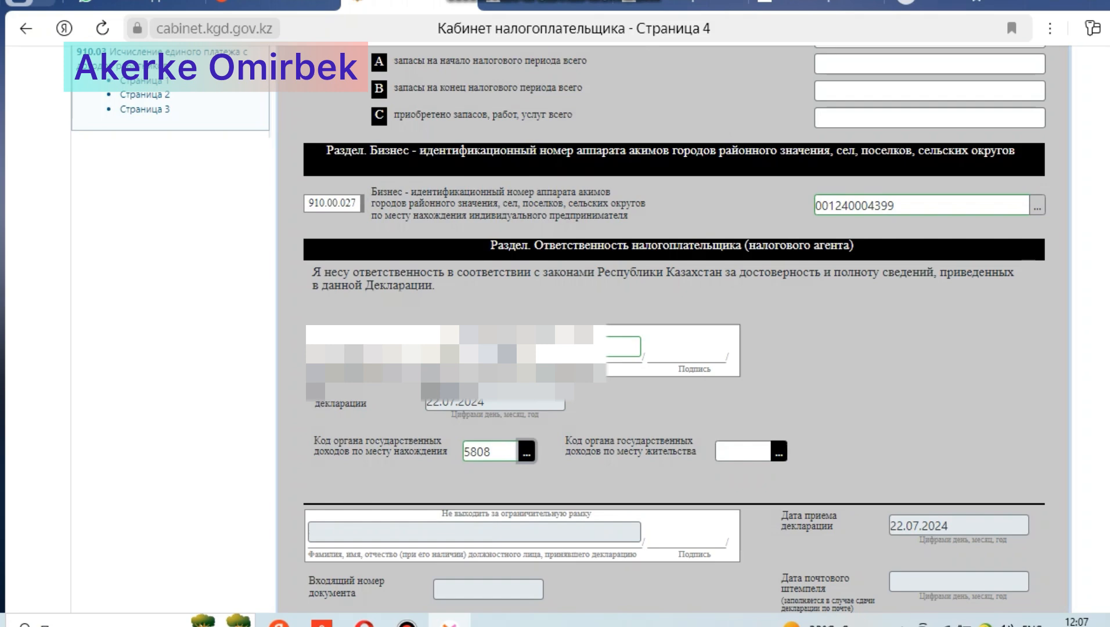
Step: Set the state revenue authority code by place of residence to 6202, УГД по Алматинскому району
left_click(779, 450)
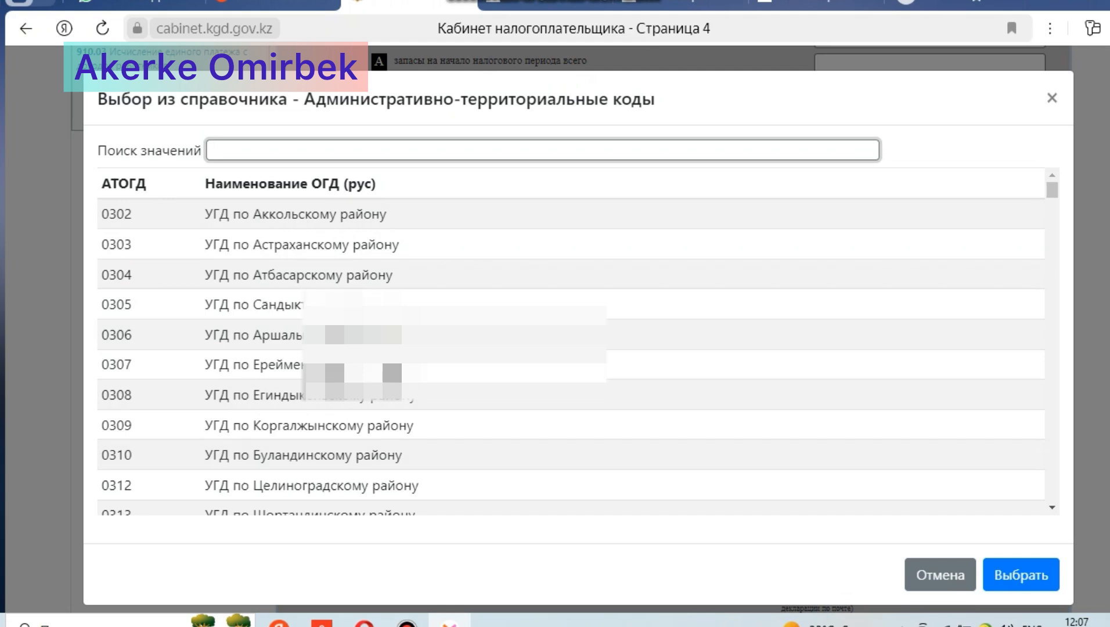
type("6")
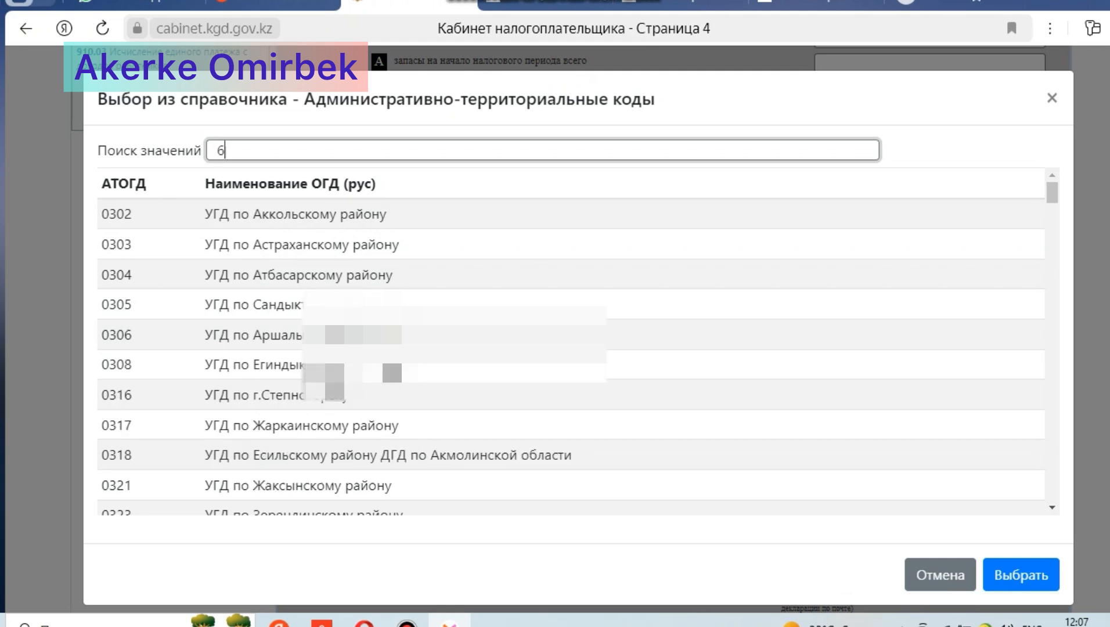
type("202")
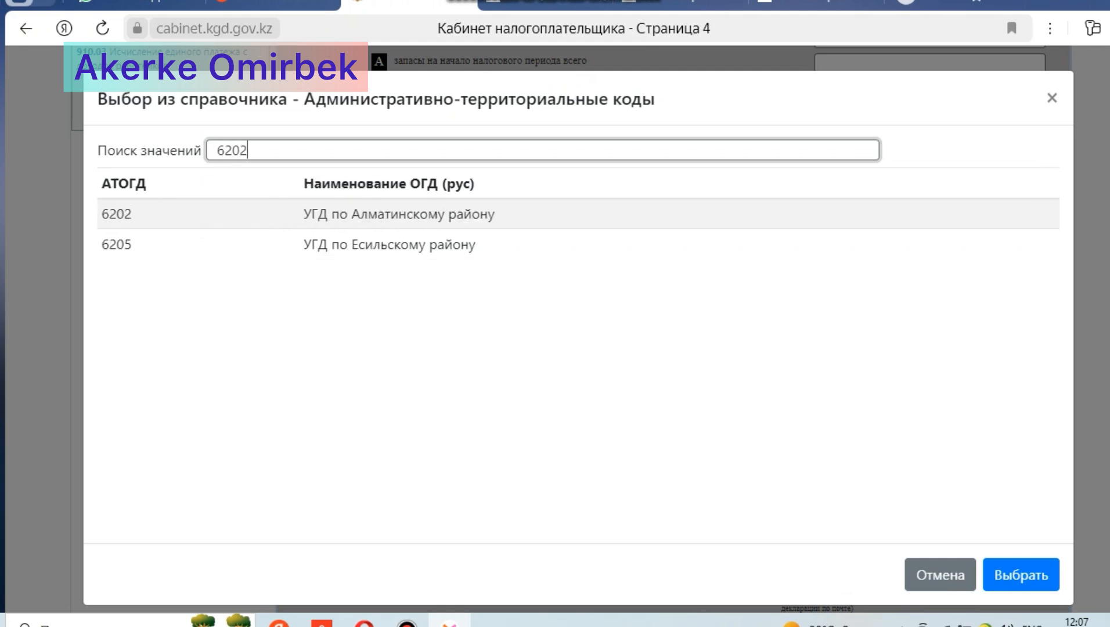
left_click(398, 214)
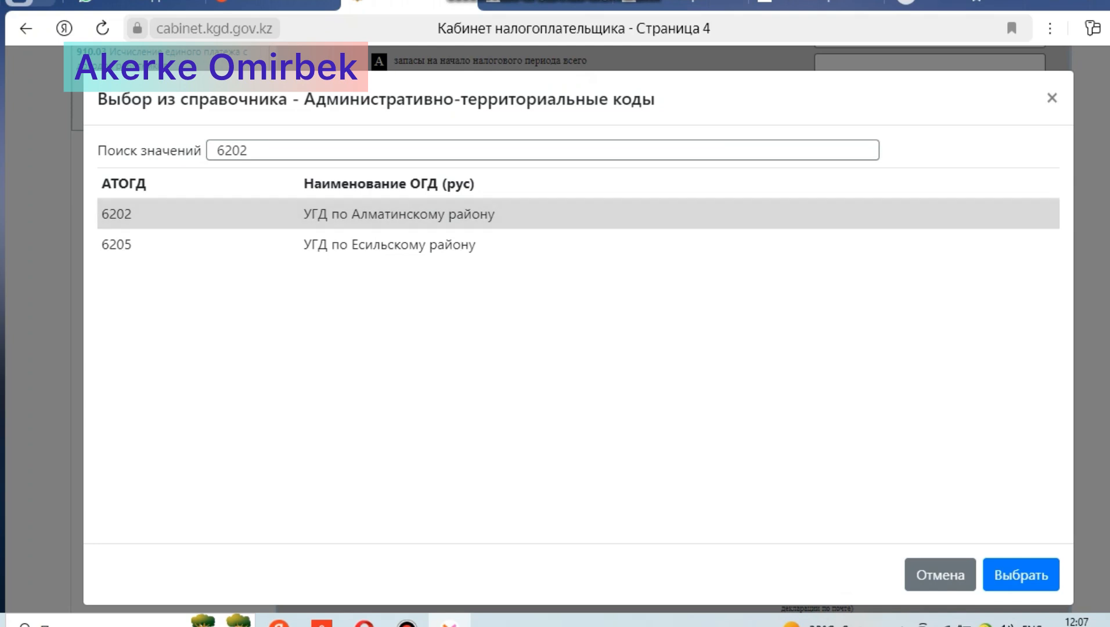
left_click(1021, 575)
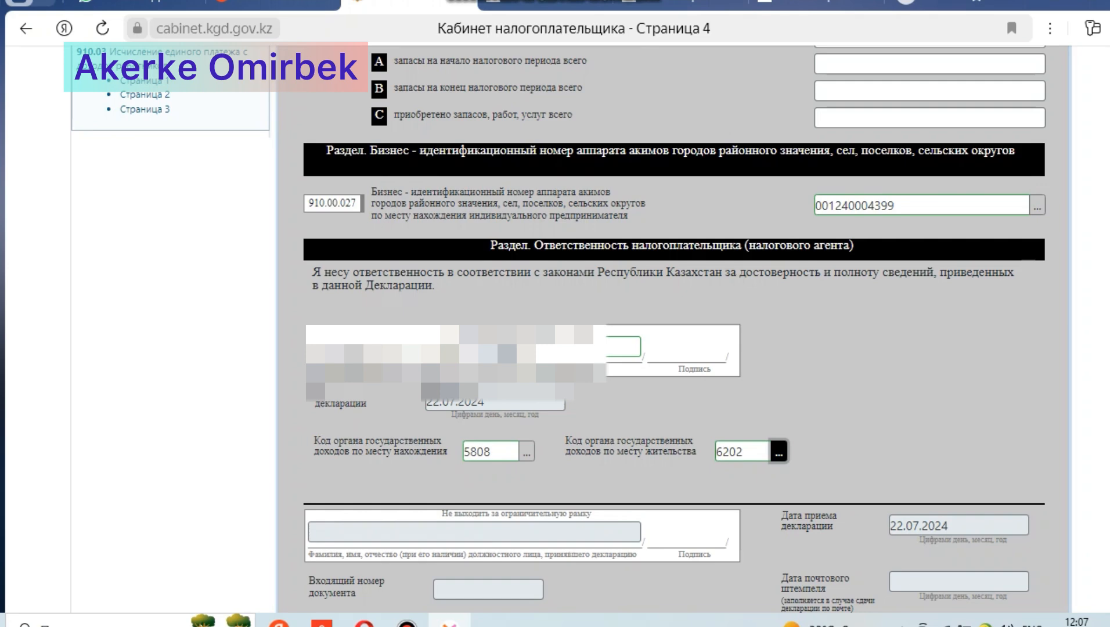
Step: Check the completed form 910.00 for errors and dismiss the check result
scroll(674, 329, "up", 9)
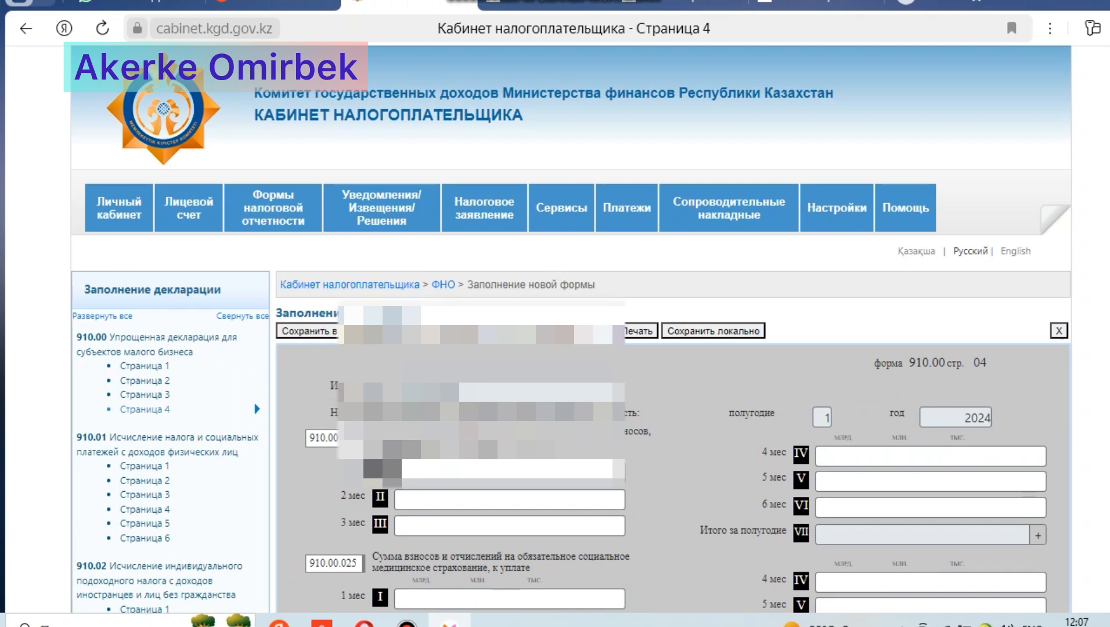
left_click(411, 332)
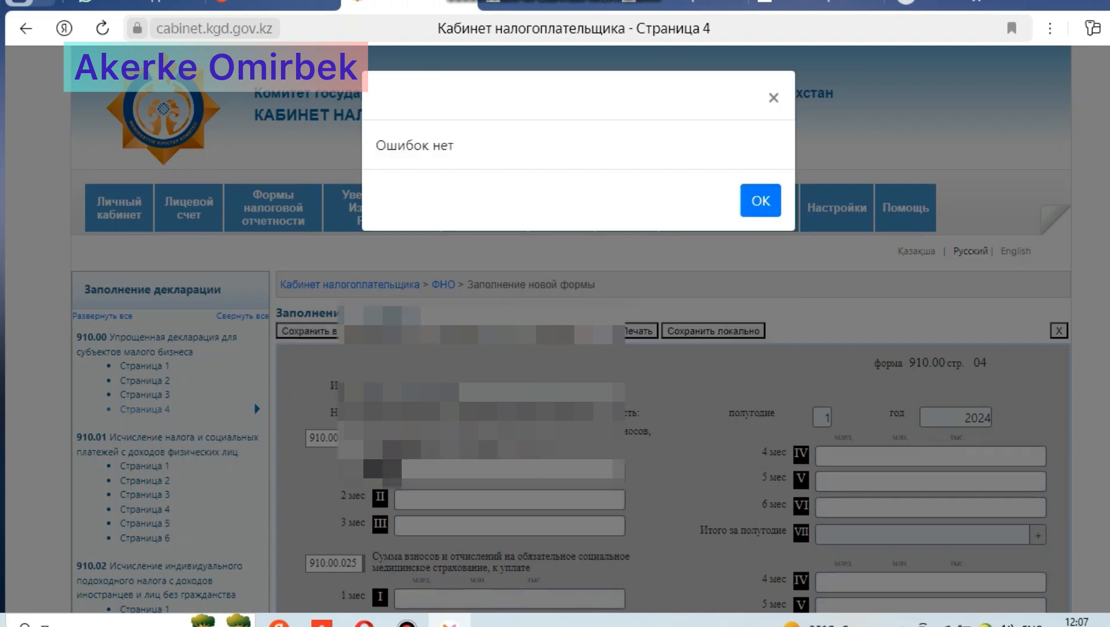
left_click(760, 200)
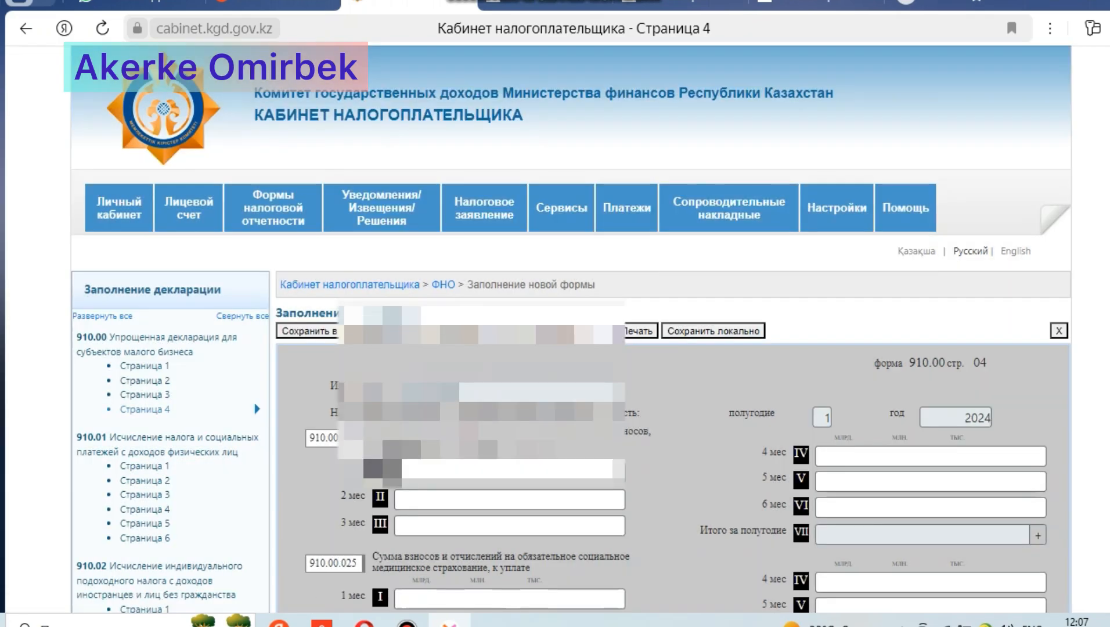
Step: Submit the initial form 910.00 for the first half of 2024 and choose the GOST512 key file for signing
left_click(562, 332)
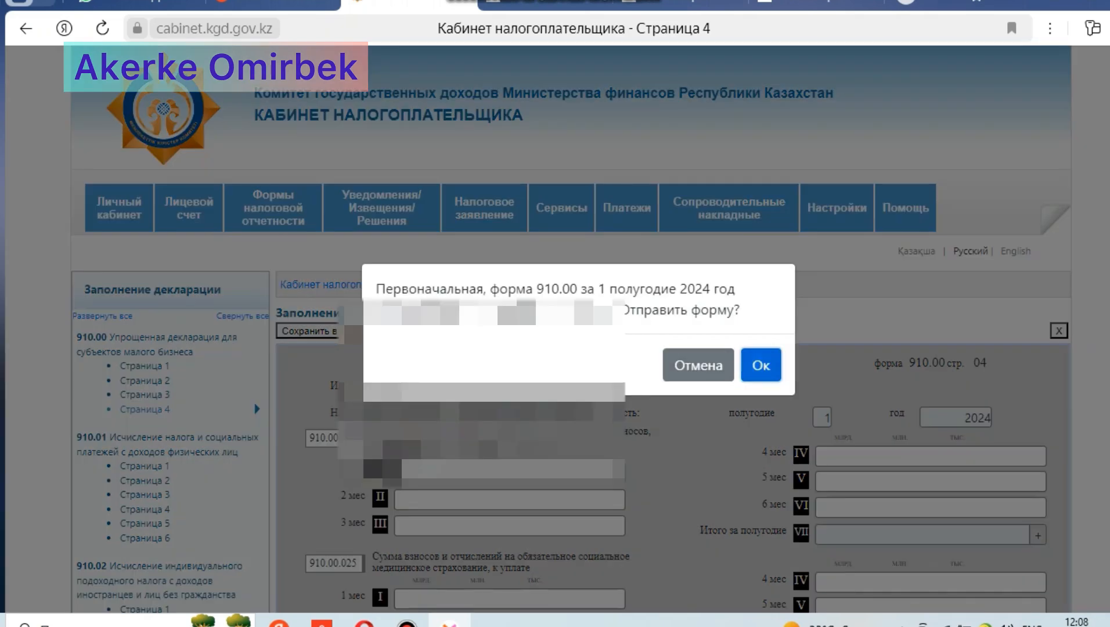
left_click(761, 365)
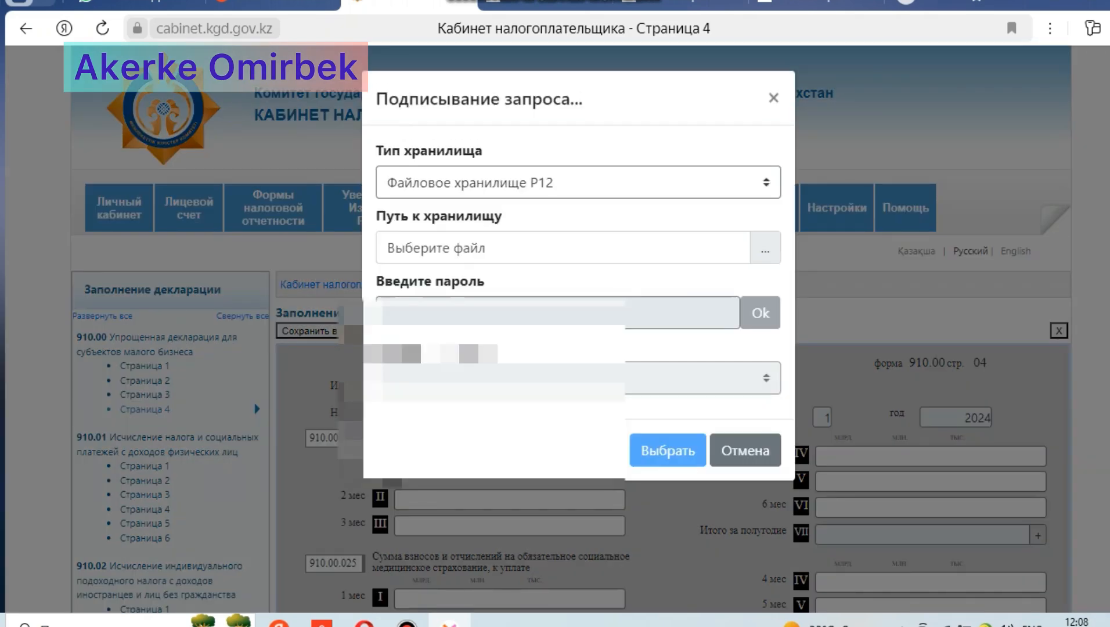
left_click(765, 249)
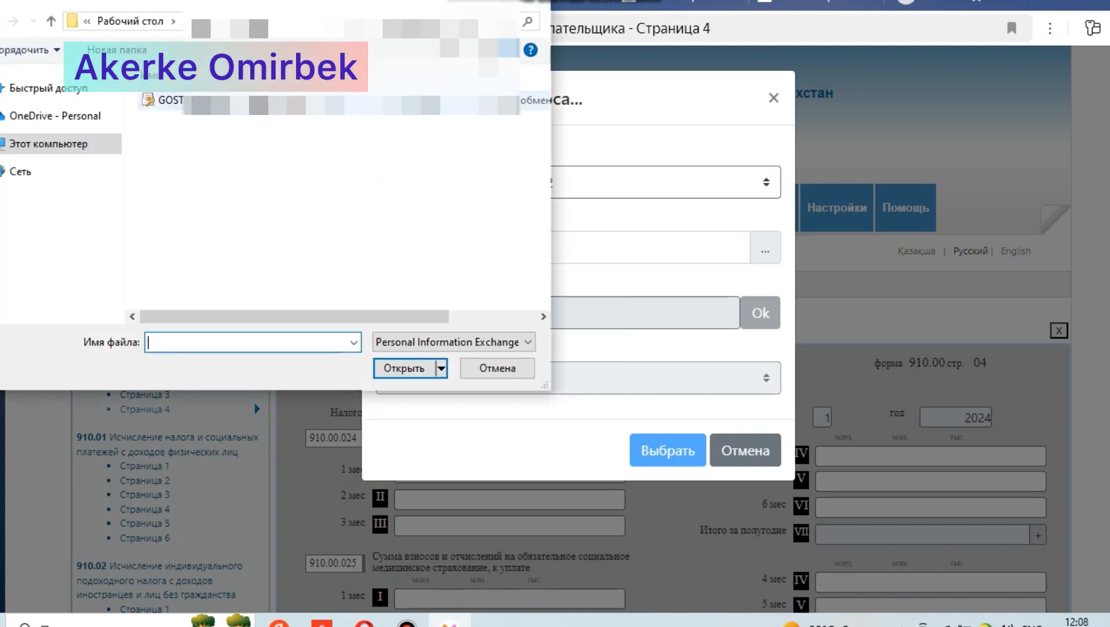
double_click(302, 101)
Step: Enter the key storage password to sign and send the declaration, and close the submission dialog without opening the acceptance notice
left_click(494, 313)
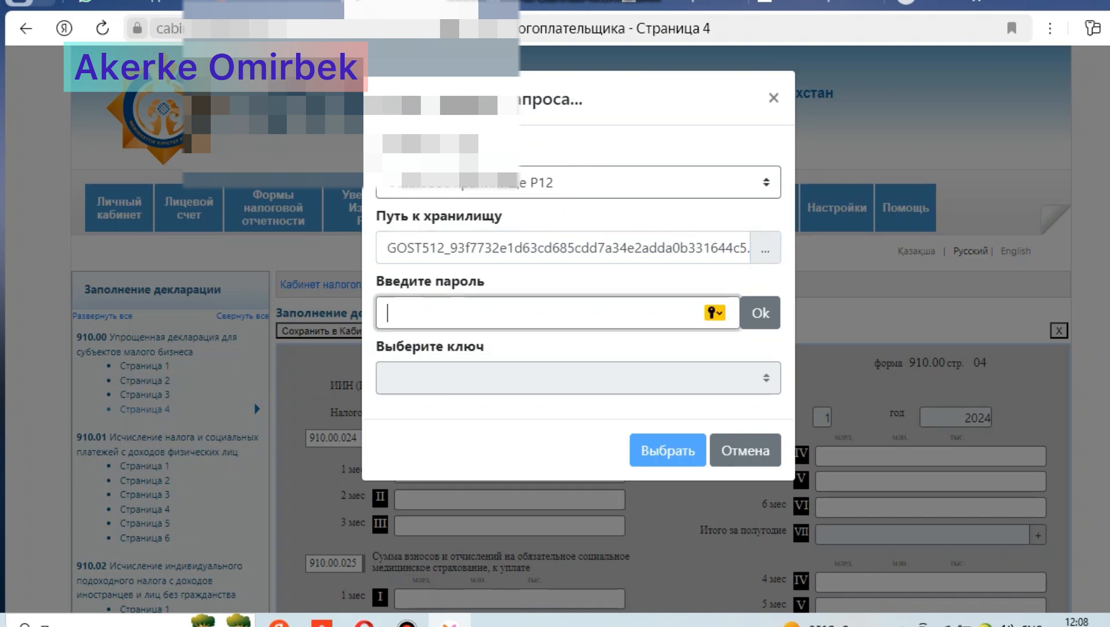
type("••••")
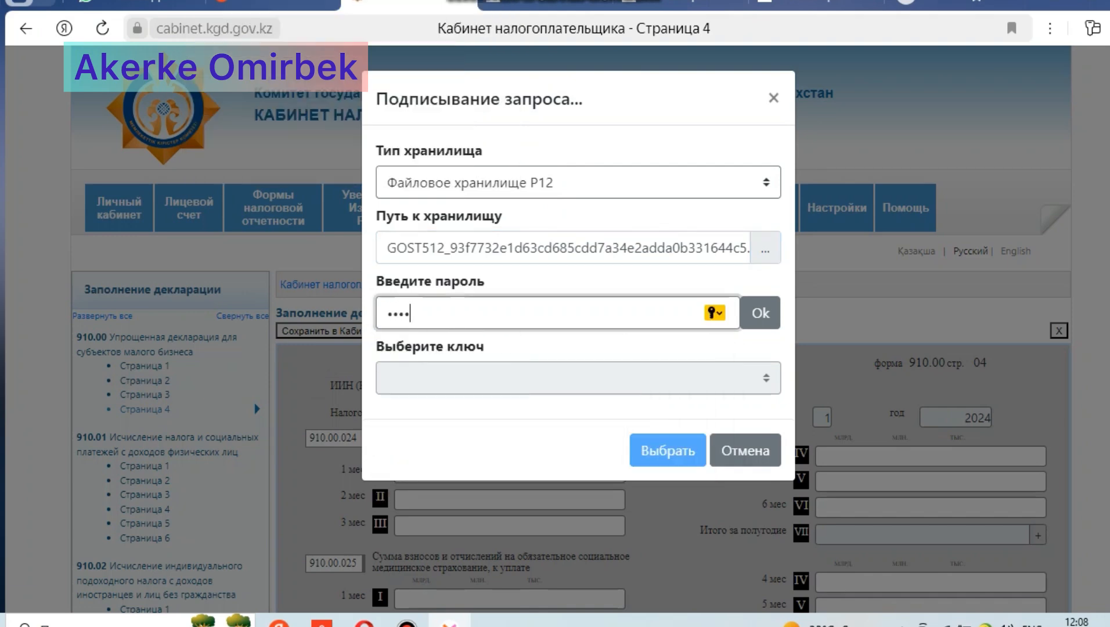
type("••••")
left_click(760, 313)
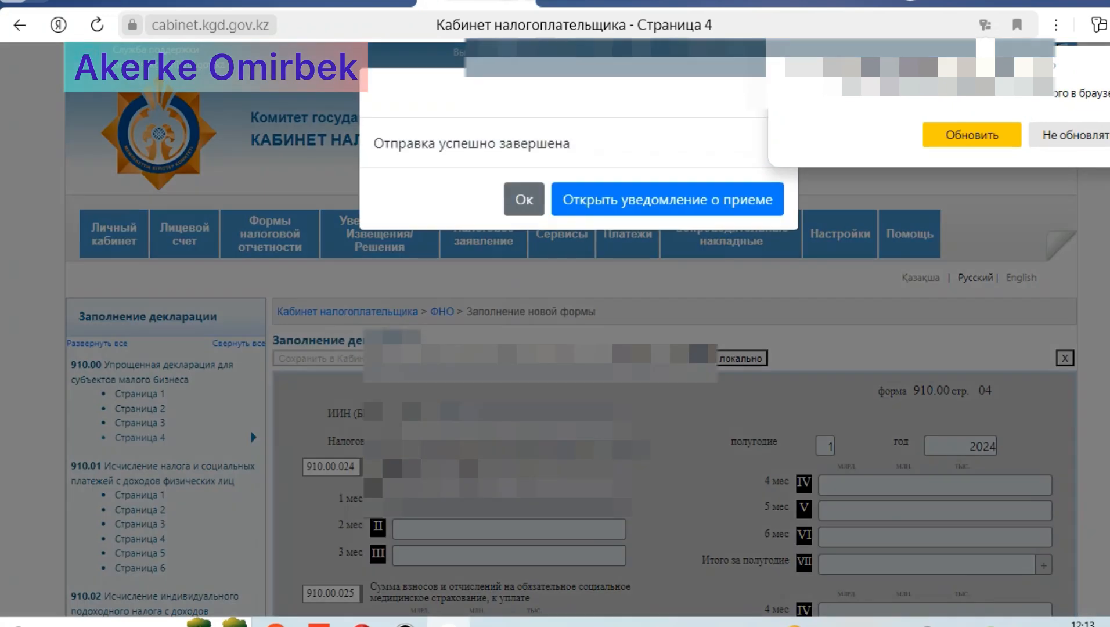
left_click(525, 199)
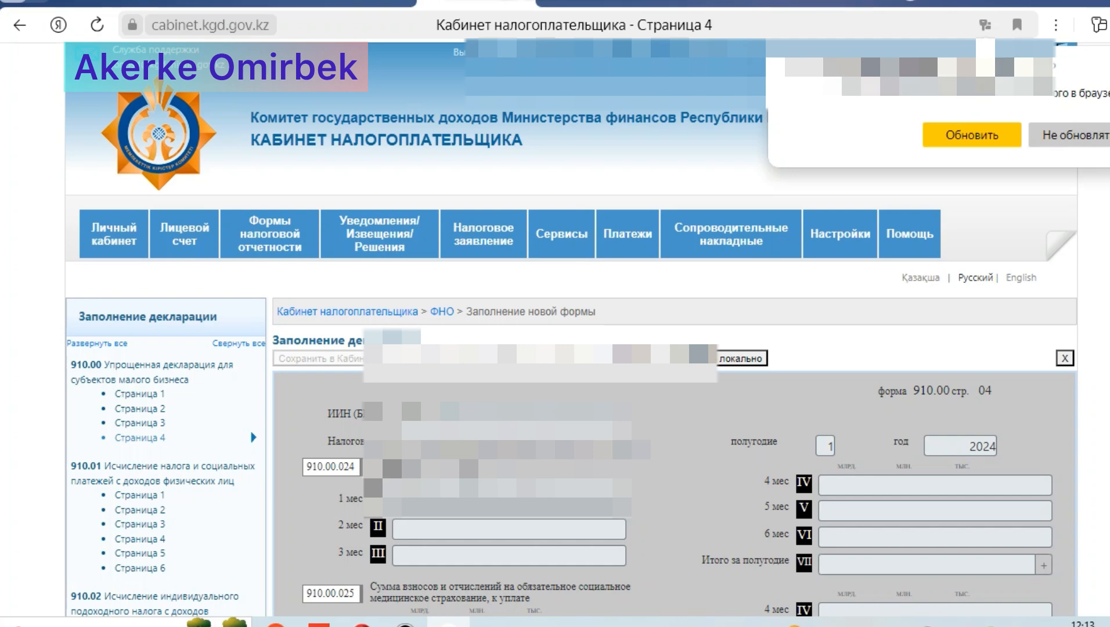
Step: Open the tax forms journal (Журнал форм), search it with the default filter, and check the processing status of the submitted declaration
mouse_move(270, 235)
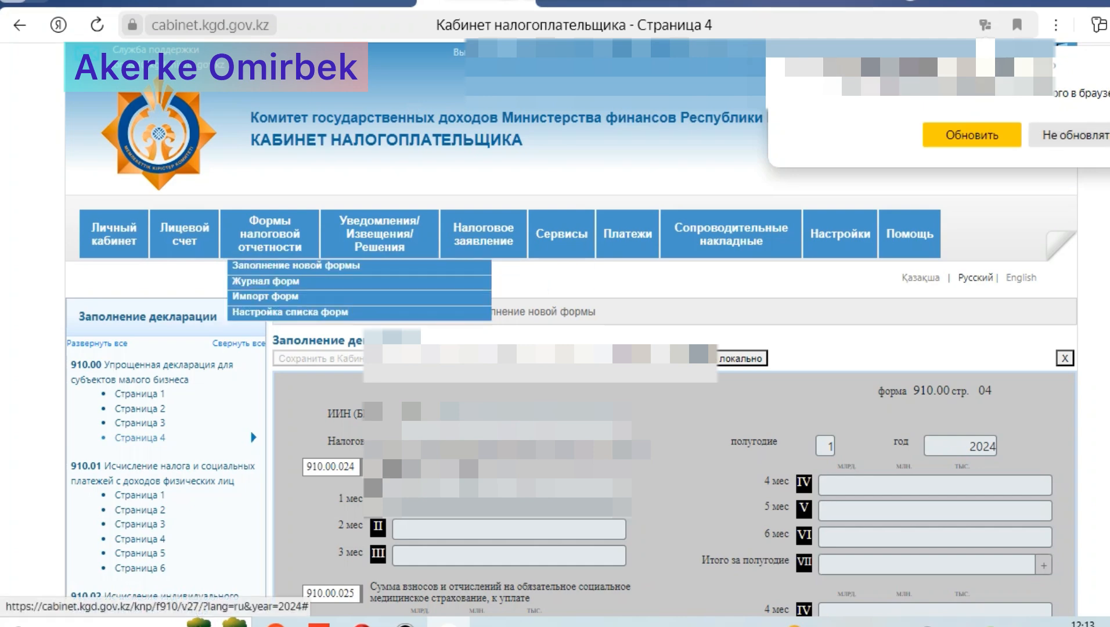
left_click(267, 281)
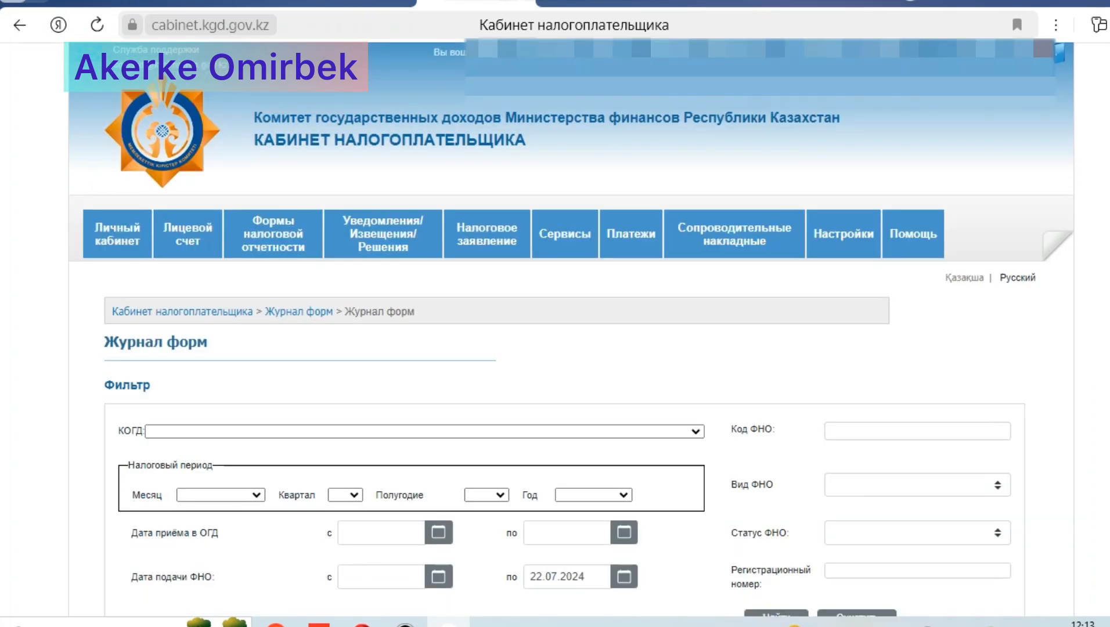
scroll(555, 348, "down", 3)
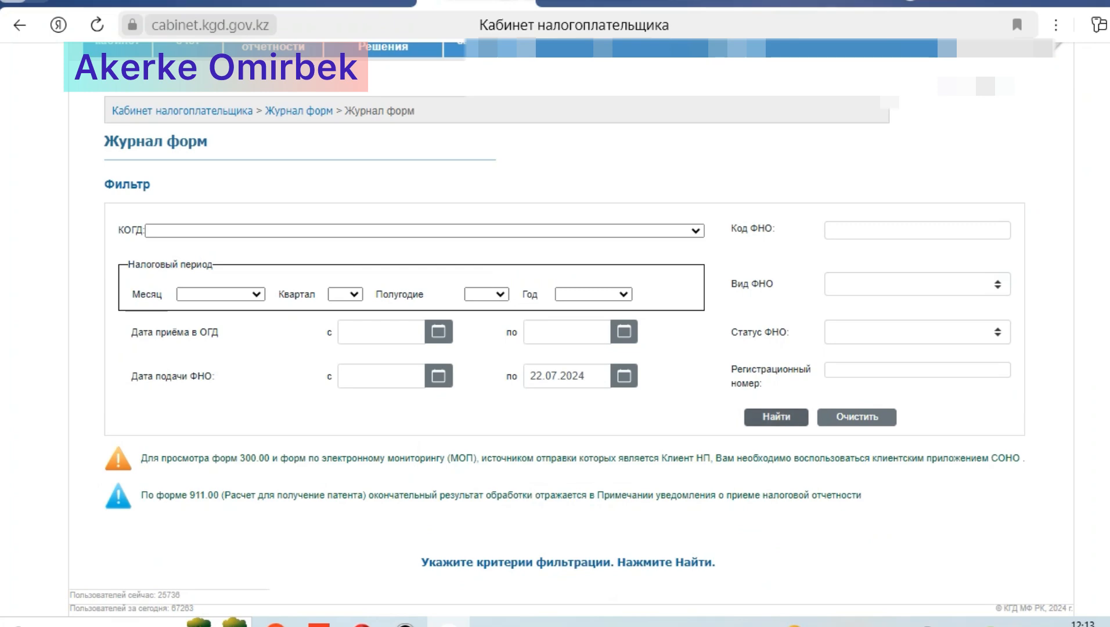
left_click(776, 417)
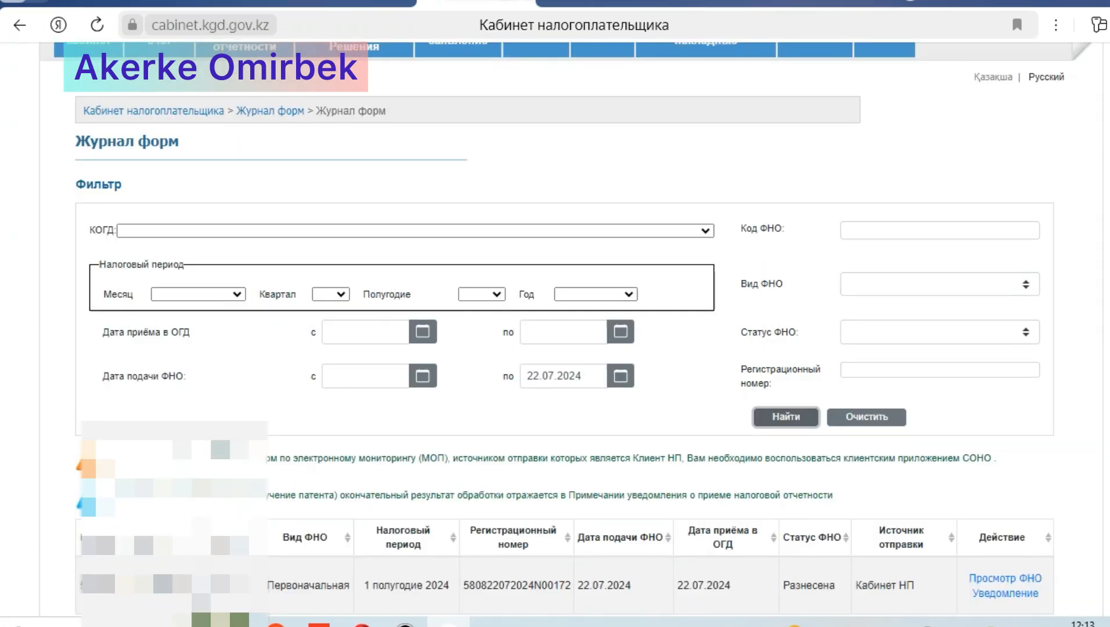
scroll(555, 349, "down", 2)
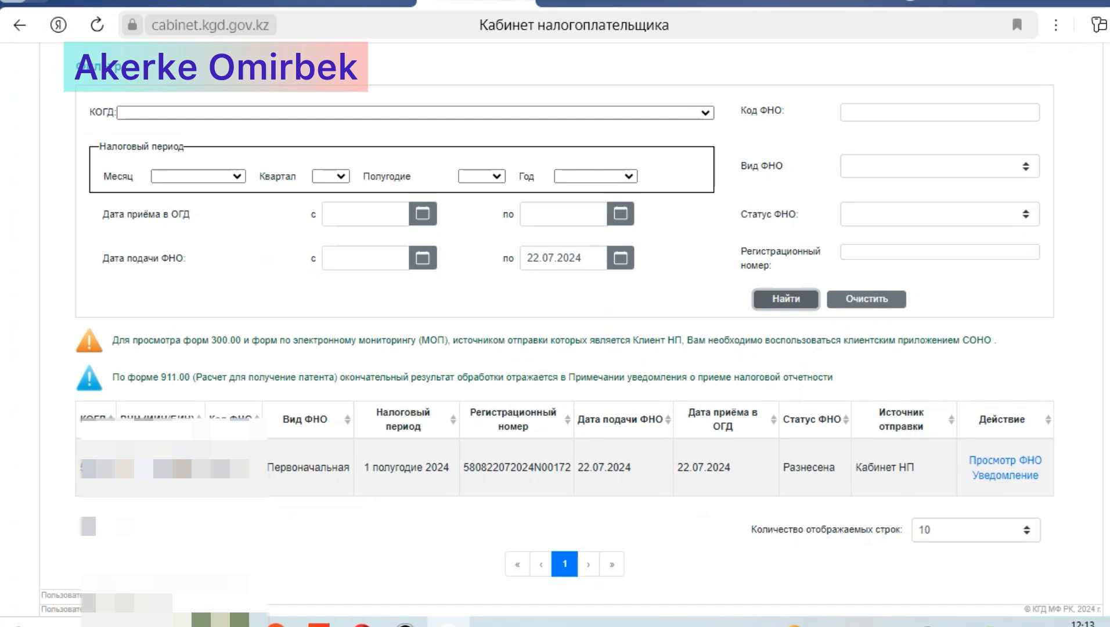
scroll(572, 325, "up", 5)
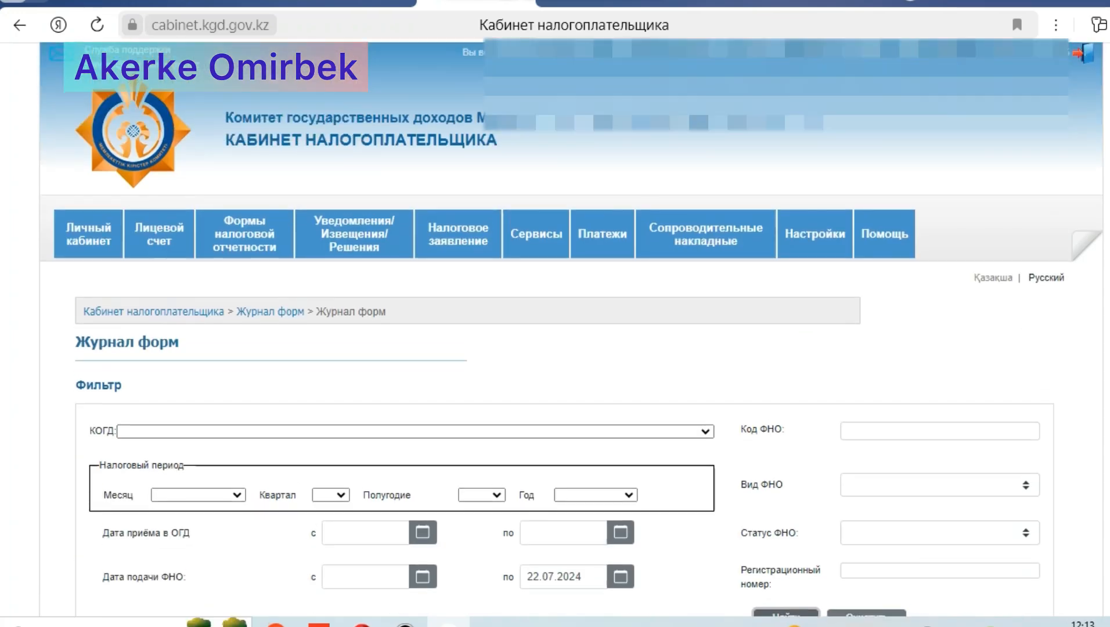
scroll(572, 328, "down", 1)
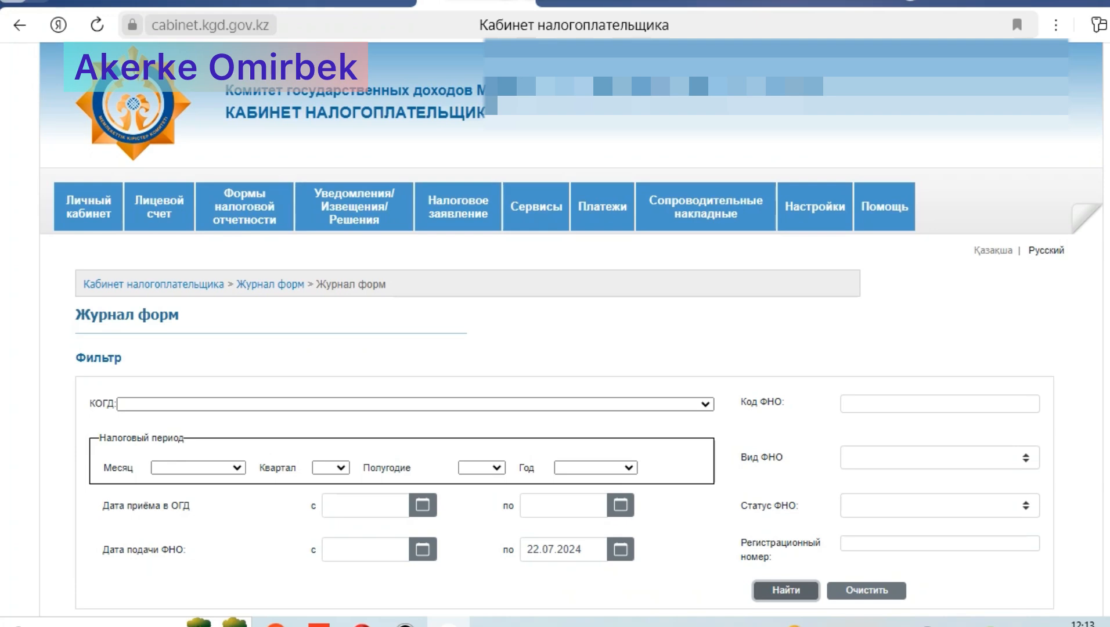